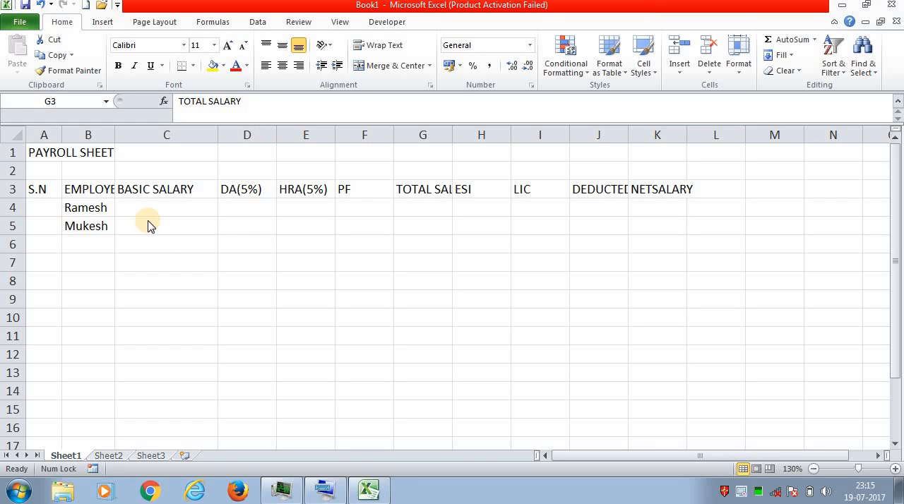
- Inspect column A, row 2 and cells A1 and B1 to see which cell holds the PAYROLL SHEET title
click(48, 131)
click(48, 130)
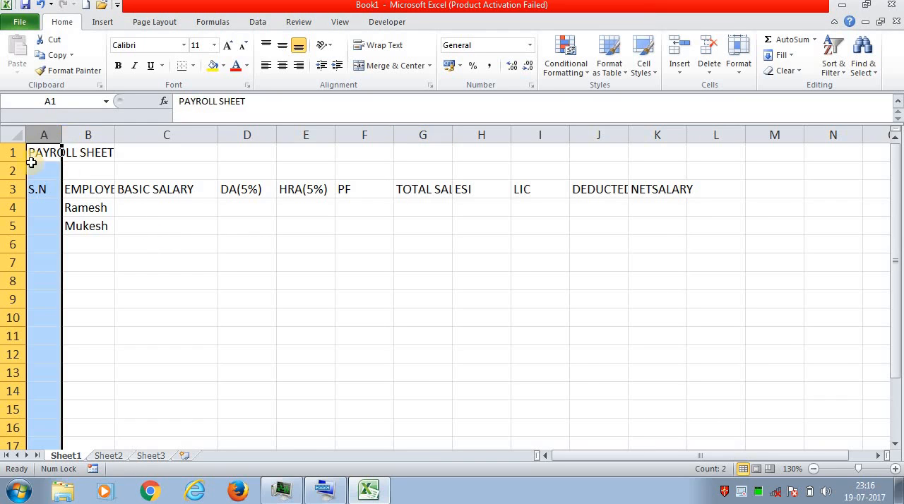
click(10, 171)
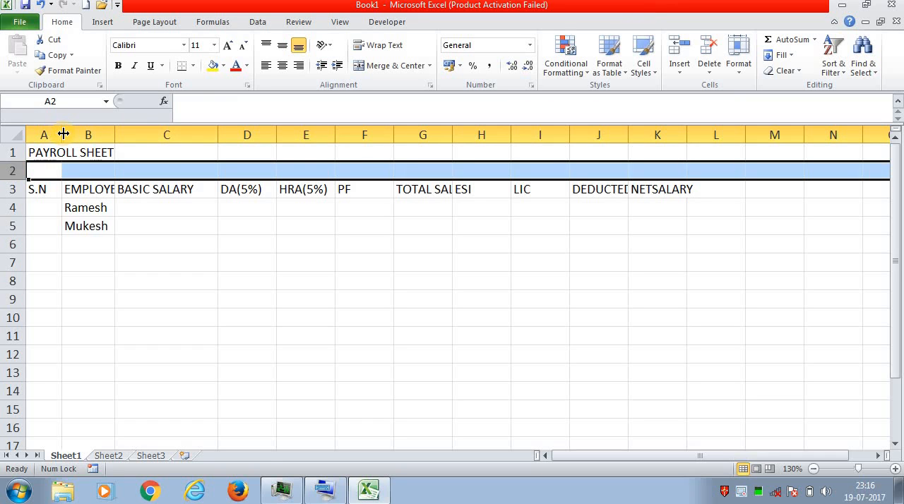
mouse_move(62, 133)
mouse_down()
mouse_move(75, 133)
mouse_move(65, 134)
mouse_up()
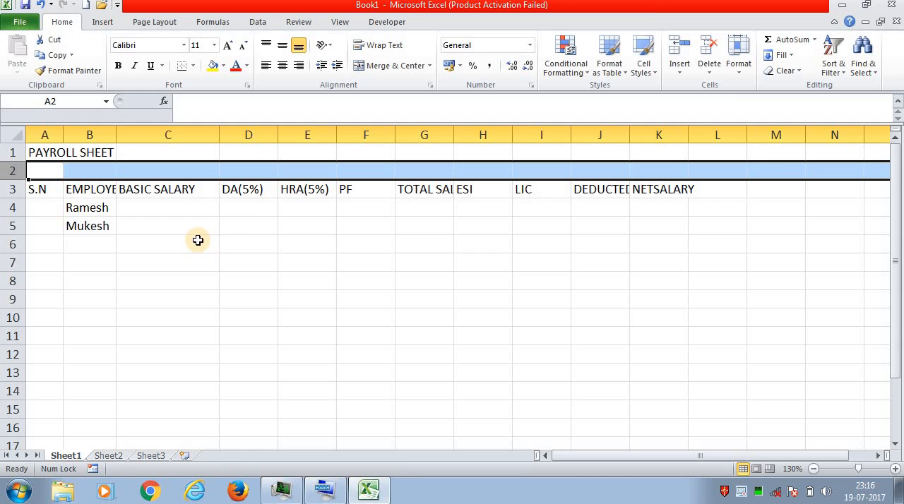
click(147, 260)
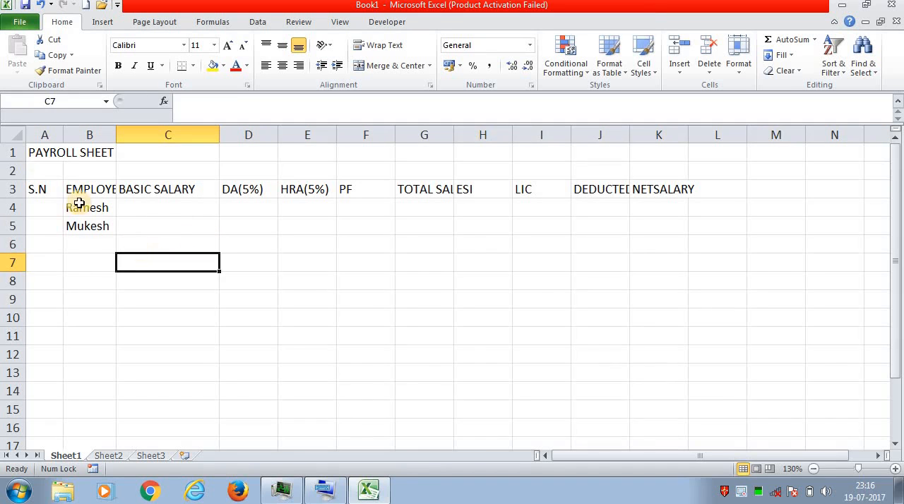
click(38, 153)
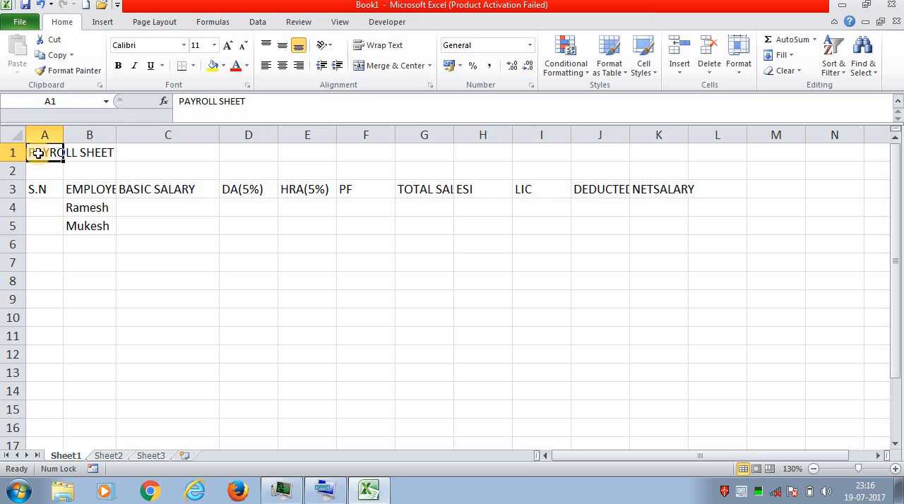
click(128, 257)
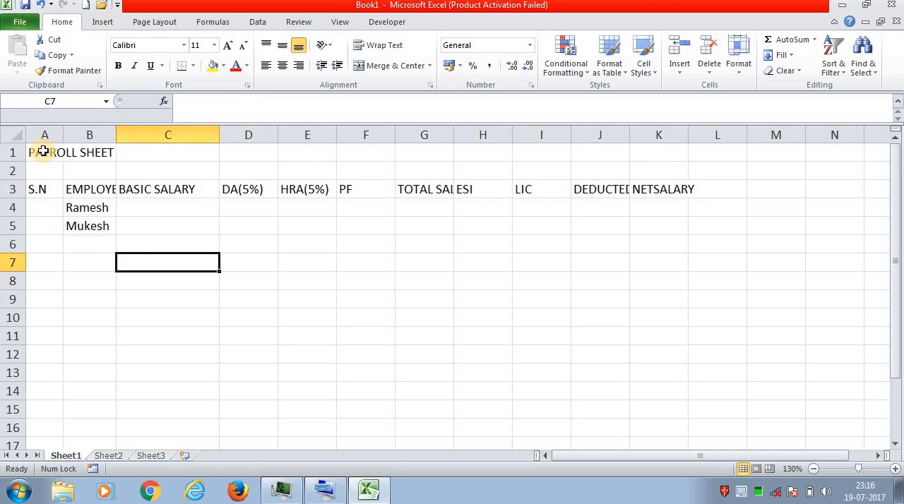
click(43, 152)
click(95, 155)
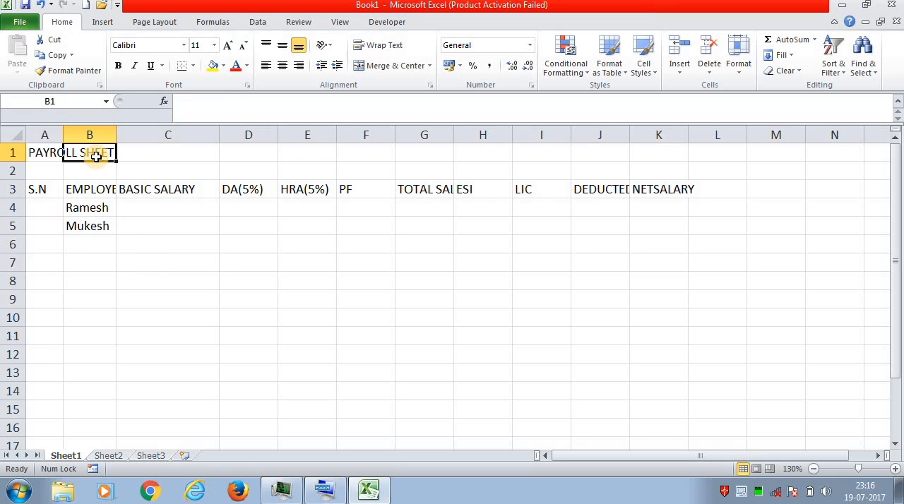
click(145, 262)
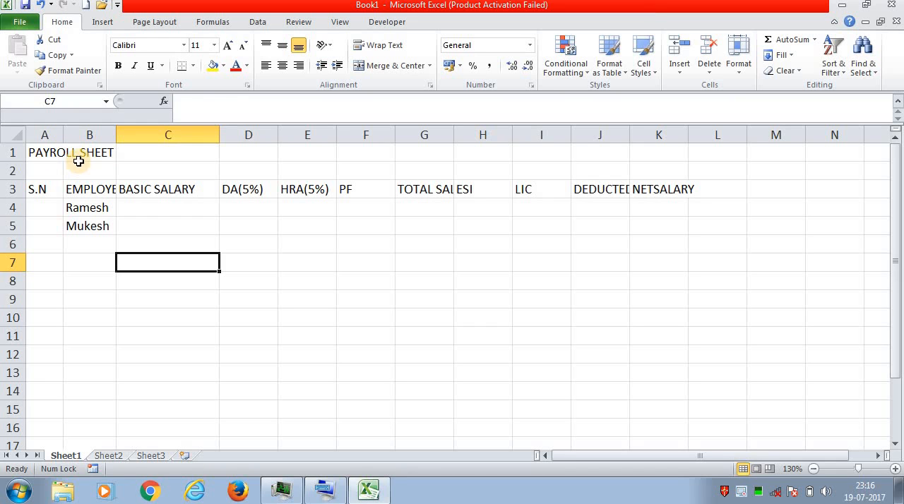
click(44, 151)
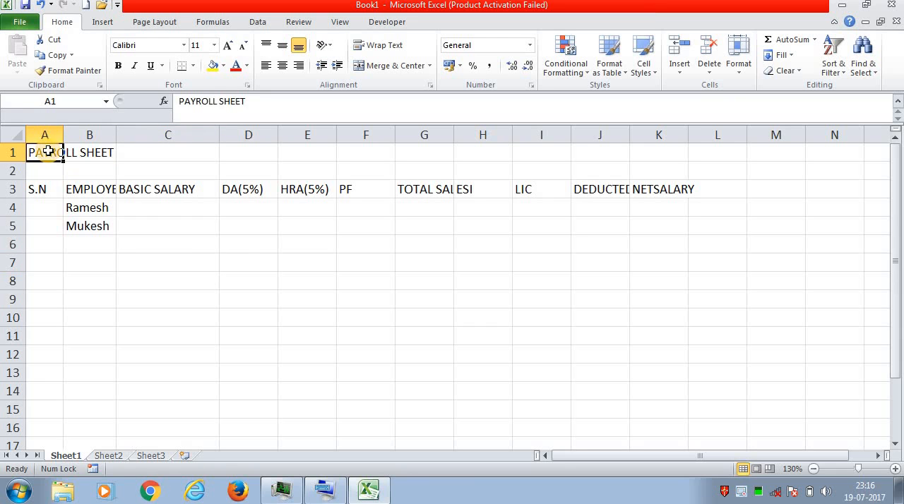
click(84, 151)
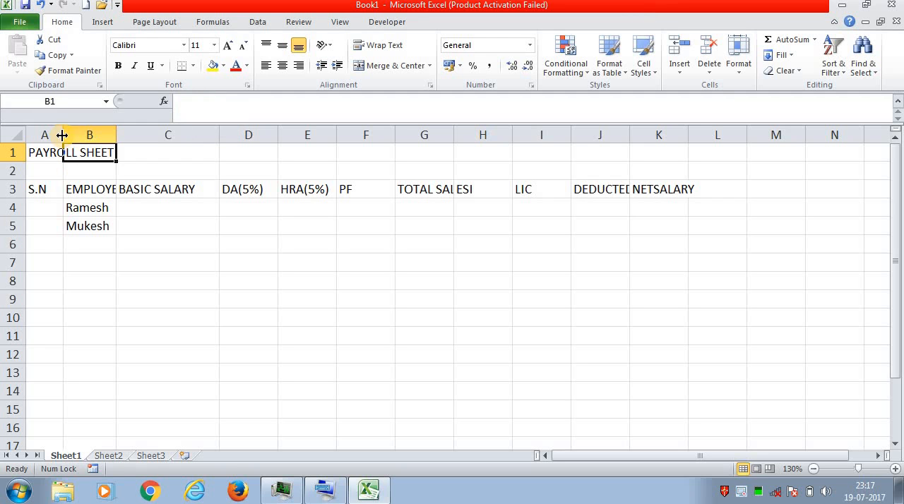
- Widen column A until the PAYROLL SHEET title fits within cell A1
drag(62, 134, 119, 138)
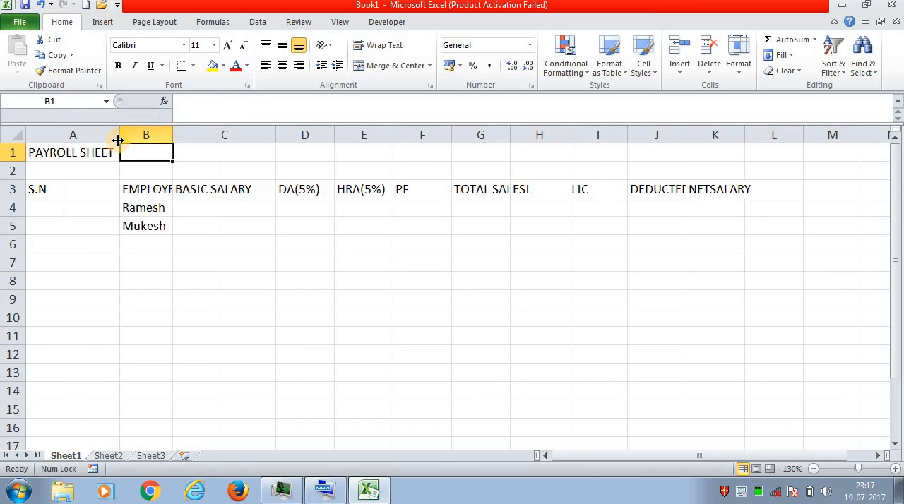
click(98, 154)
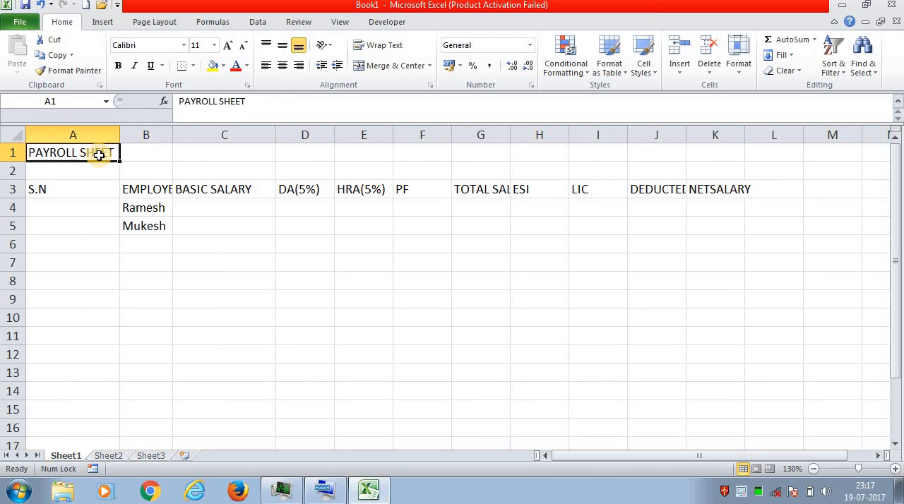
click(95, 226)
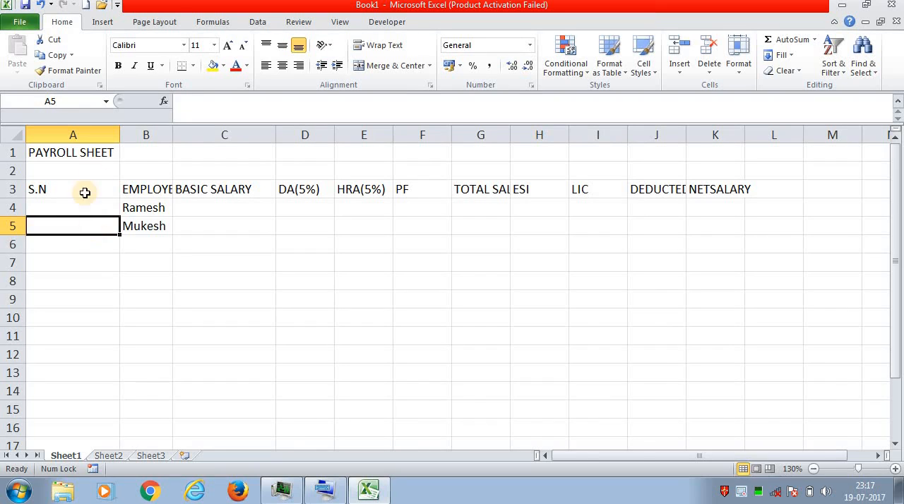
- Widen column B so the EMPLOYEE NAME heading fits within cell B3
double_click(56, 188)
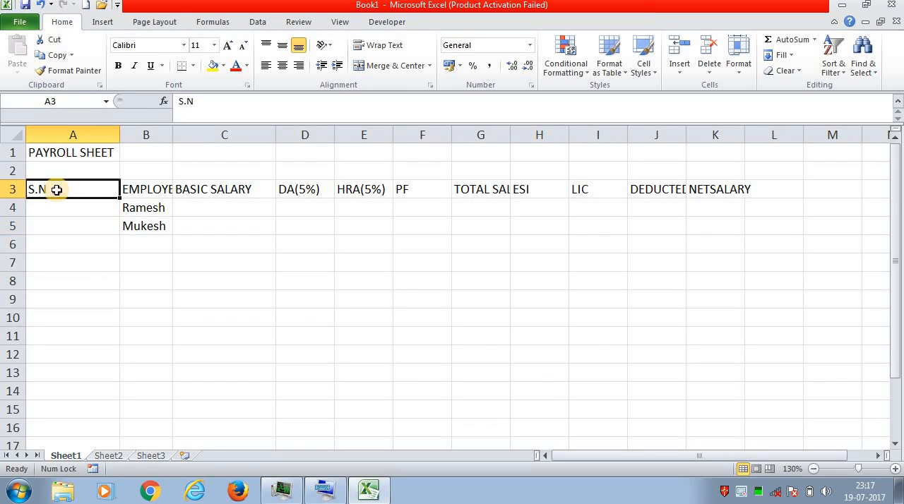
click(145, 187)
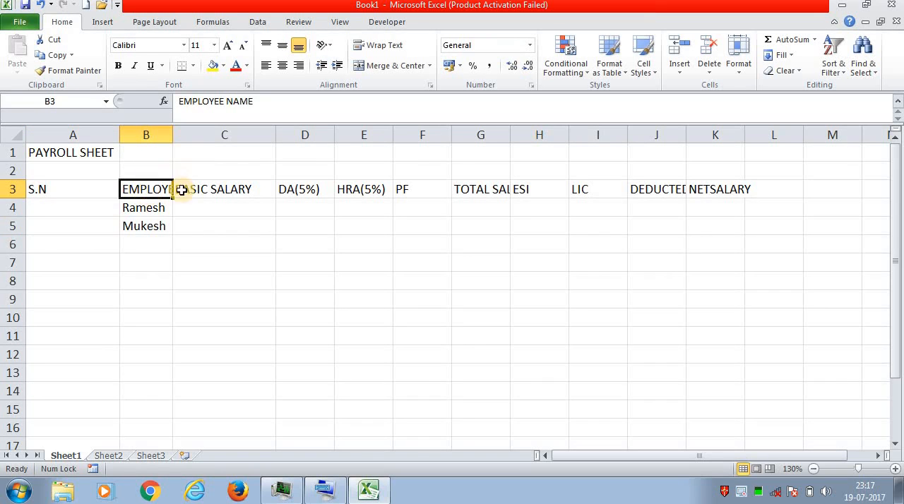
drag(172, 133, 241, 145)
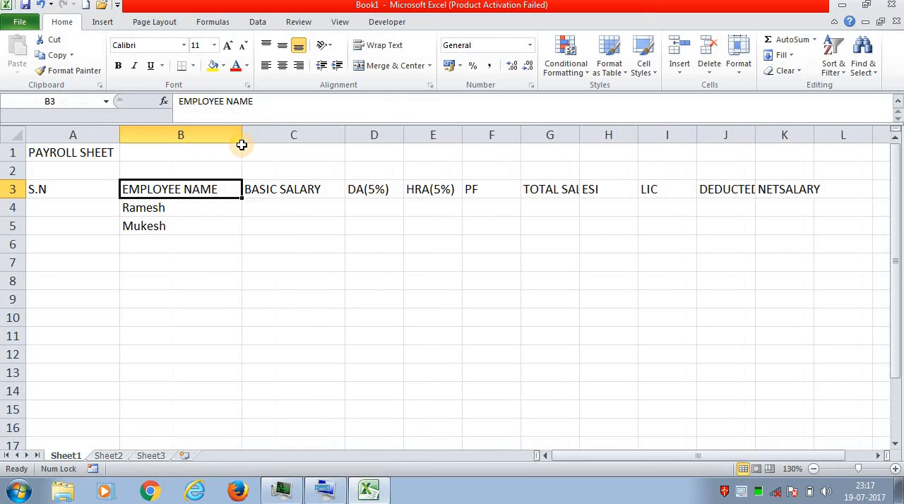
- Check the headings in row 3 from BASIC SALARY onward and widen column G to fit TOTAL SALARY
click(280, 185)
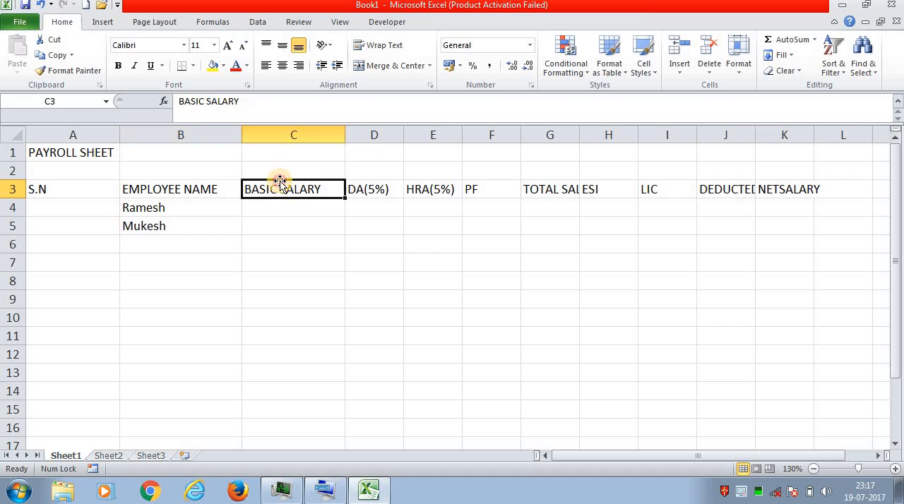
click(377, 189)
click(430, 189)
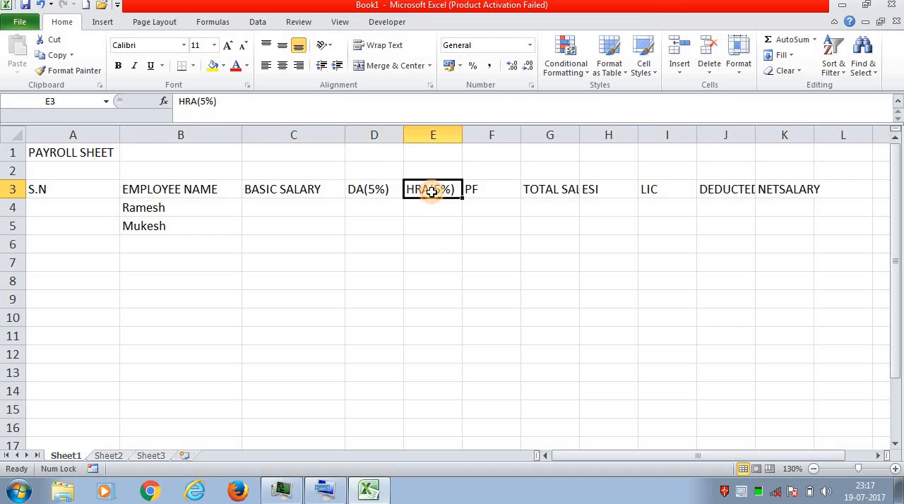
click(478, 191)
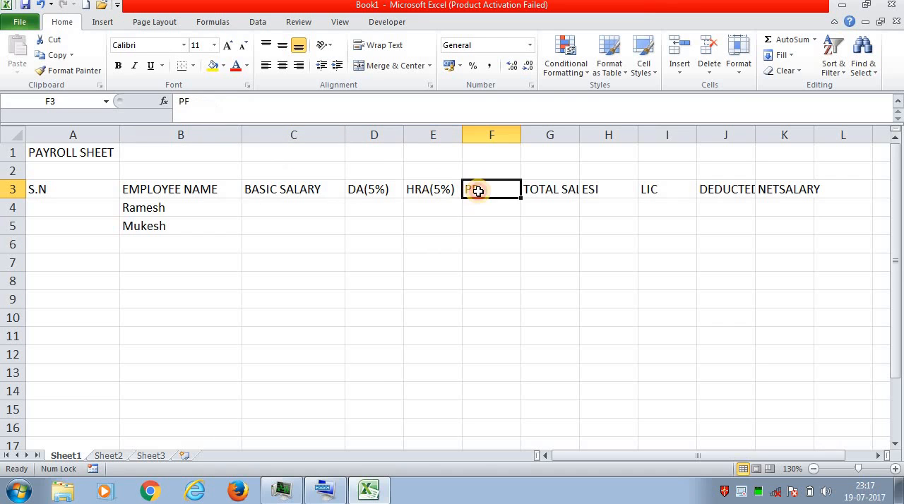
click(537, 190)
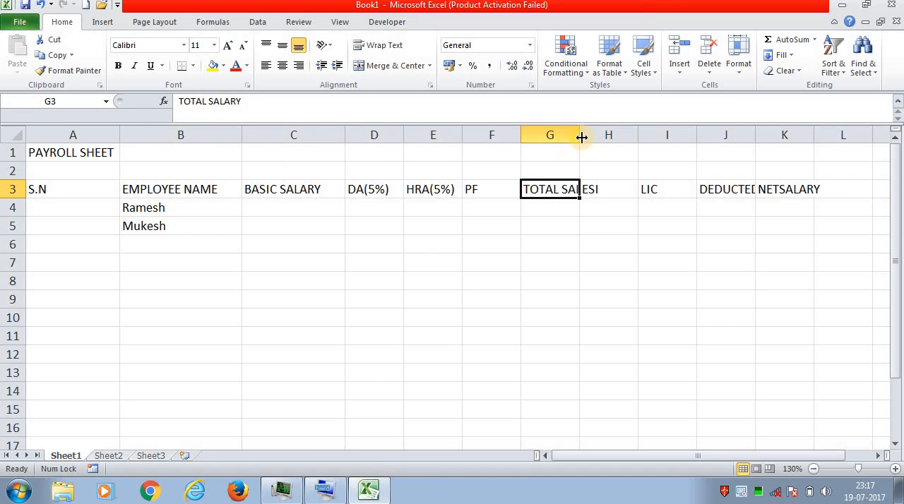
drag(581, 138, 609, 136)
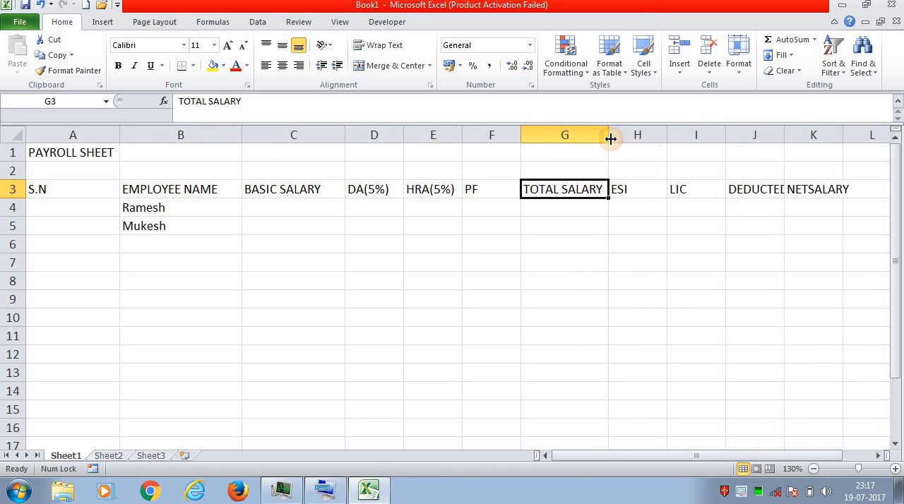
- Check the ESI and LIC columns and widen column J to fit the DEDUCTED AMT. heading
click(628, 208)
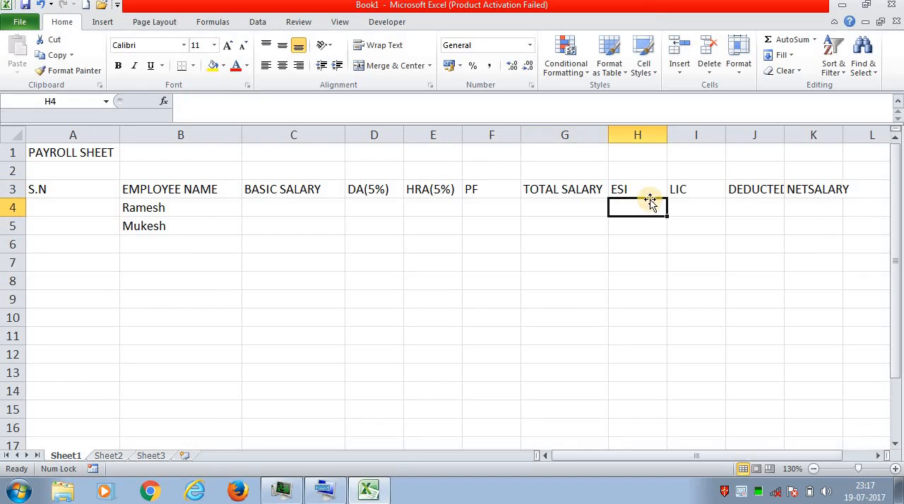
click(683, 189)
click(684, 205)
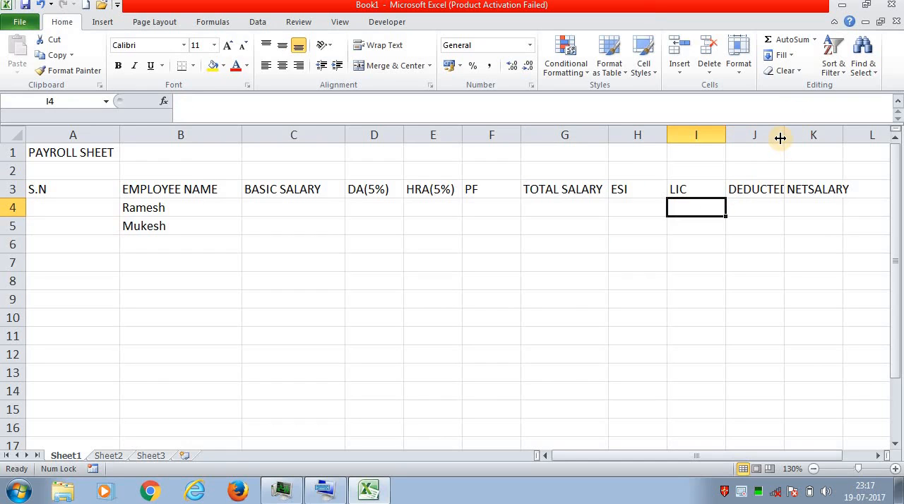
drag(784, 138, 820, 139)
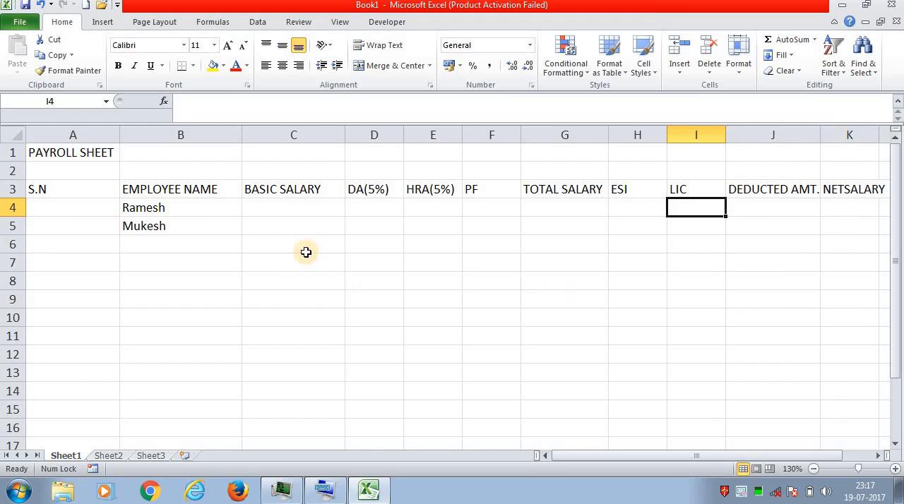
- Narrow column A and enter the serial numbers 1 and 2 in cells A4 and A5
drag(121, 136, 83, 139)
click(61, 206)
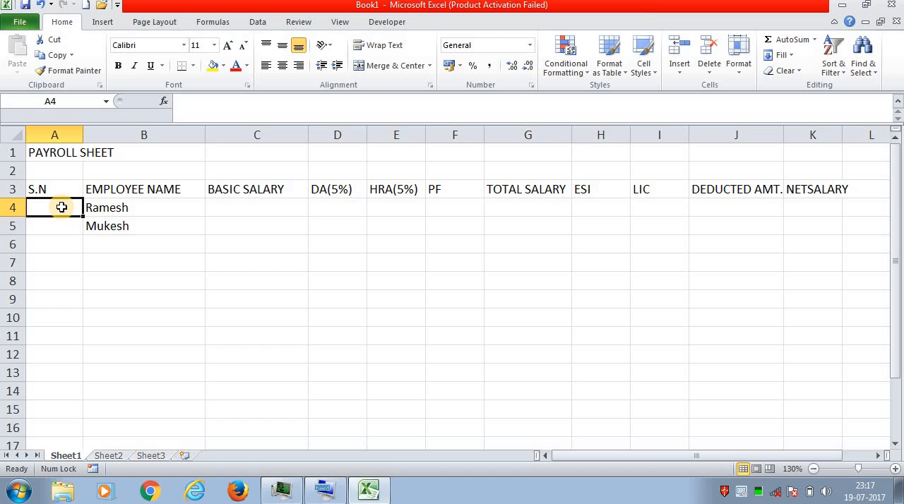
text(1)
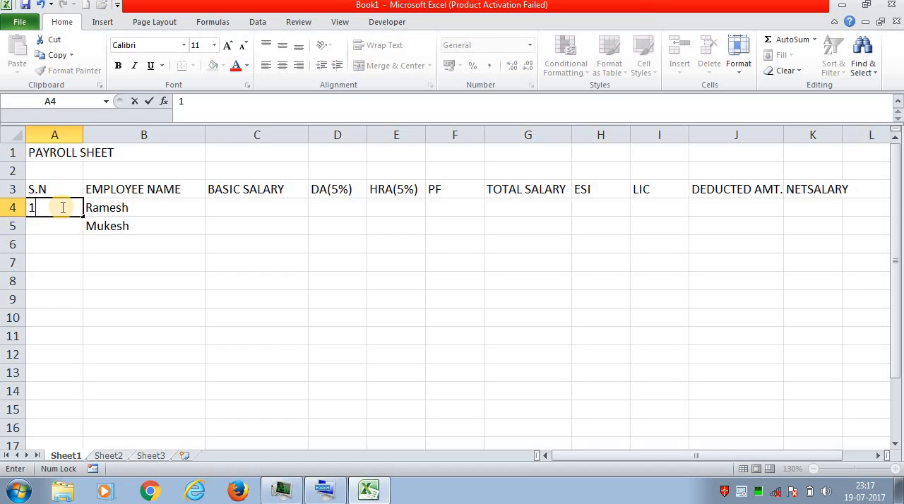
key(Return)
text(2)
key(Return)
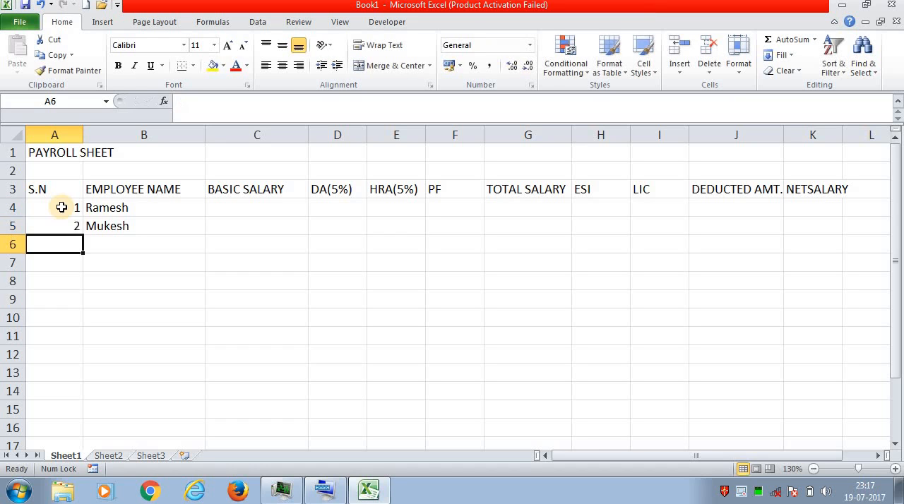
- Extend the serial number series from A4:A5 down to A13, ending at 10
click(71, 207)
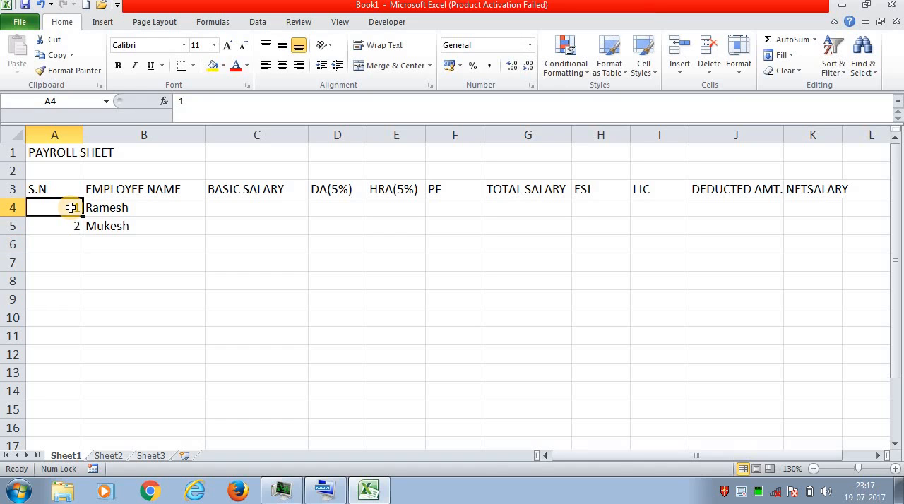
drag(71, 207, 71, 225)
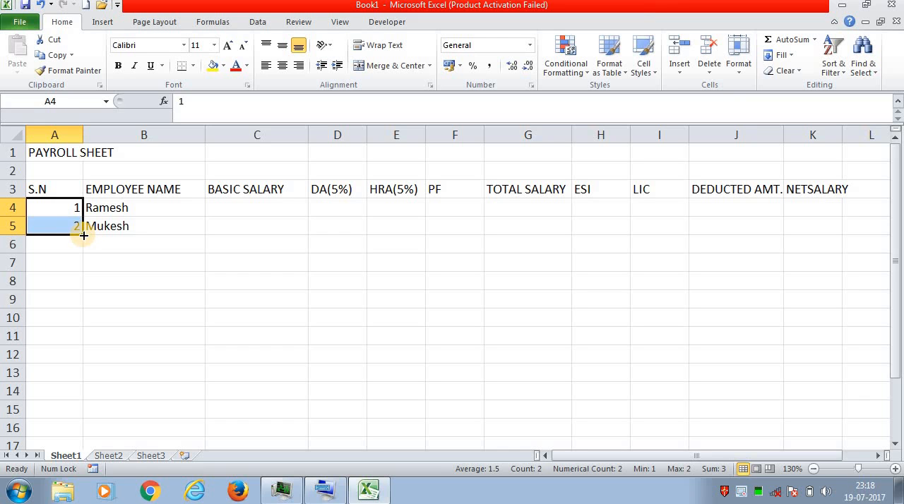
drag(83, 235, 87, 373)
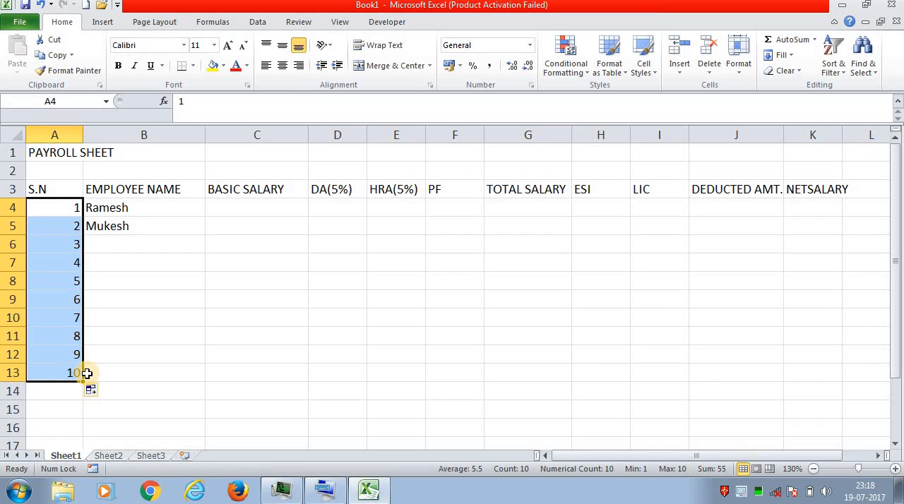
- Try to enter the third employee's name in cell B6
click(152, 286)
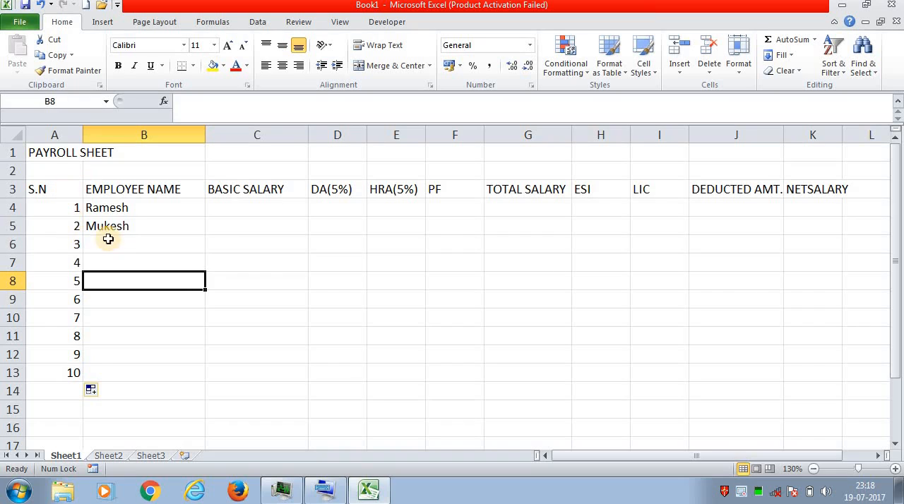
click(121, 240)
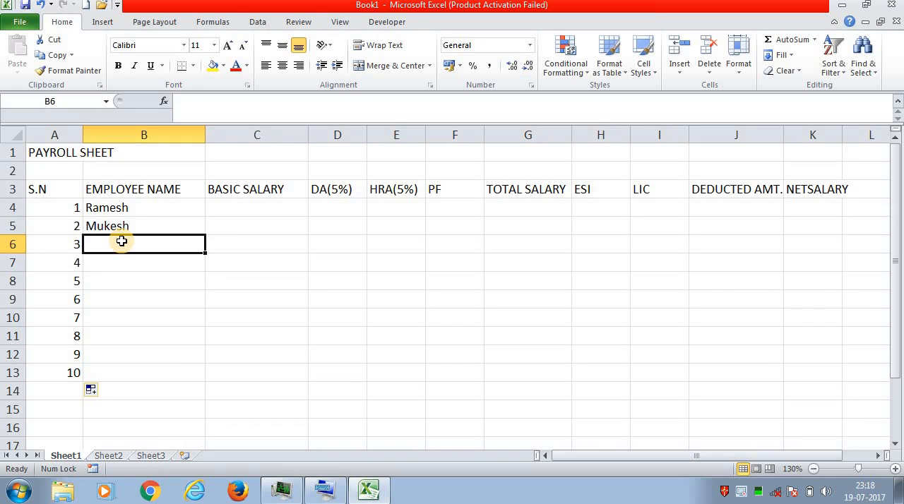
text(ma)
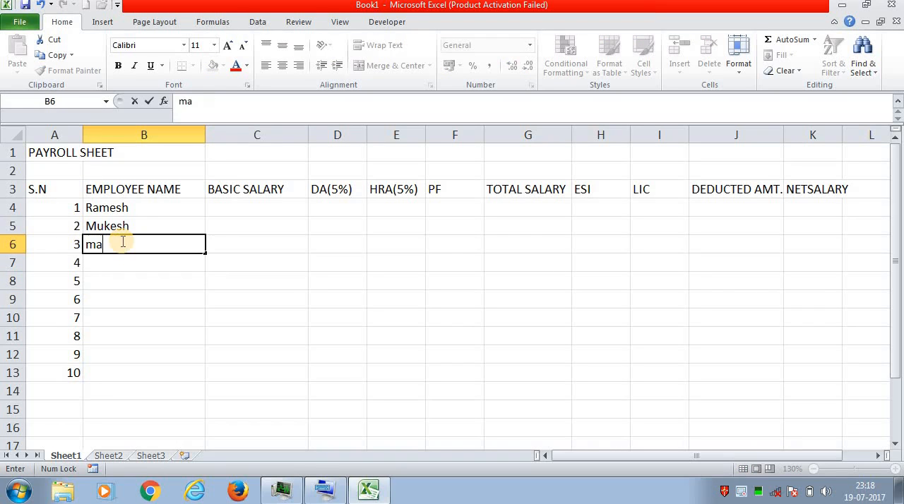
text(ta)
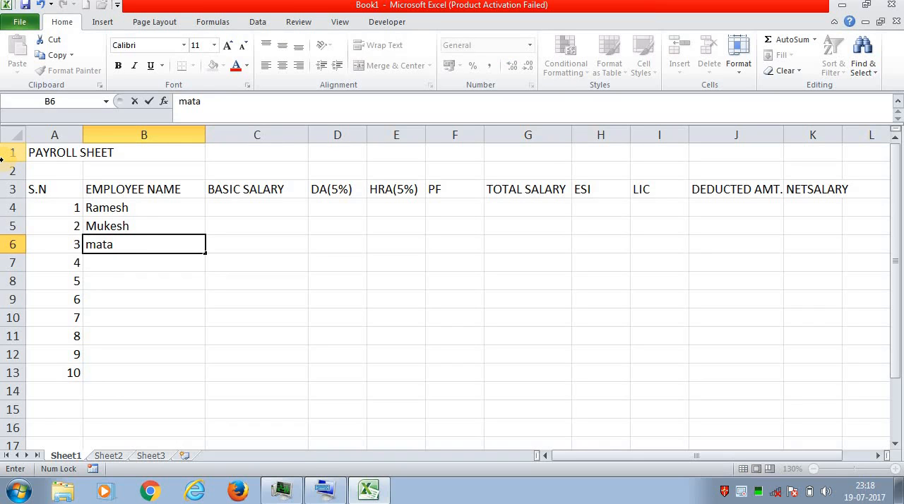
text(ran i)
- Bring up the On-Screen Keyboard and use it to erase the mistyped name in cell B6
click(320, 496)
click(154, 246)
click(721, 434)
click(724, 435)
click(724, 434)
click(724, 434)
click(724, 434)
click(724, 434)
click(724, 434)
click(724, 434)
click(724, 433)
key(shift)
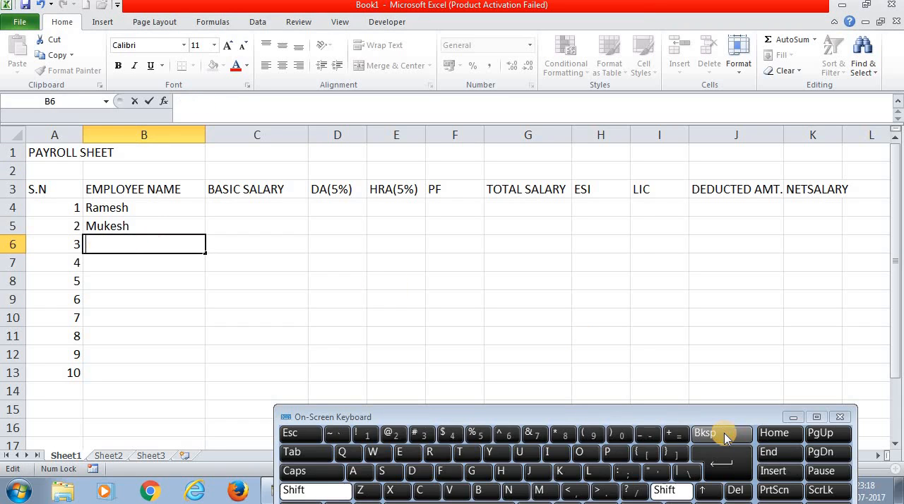
- Enter the third employee's first name in cell B6, correcting the mistyped letters
text(Mat)
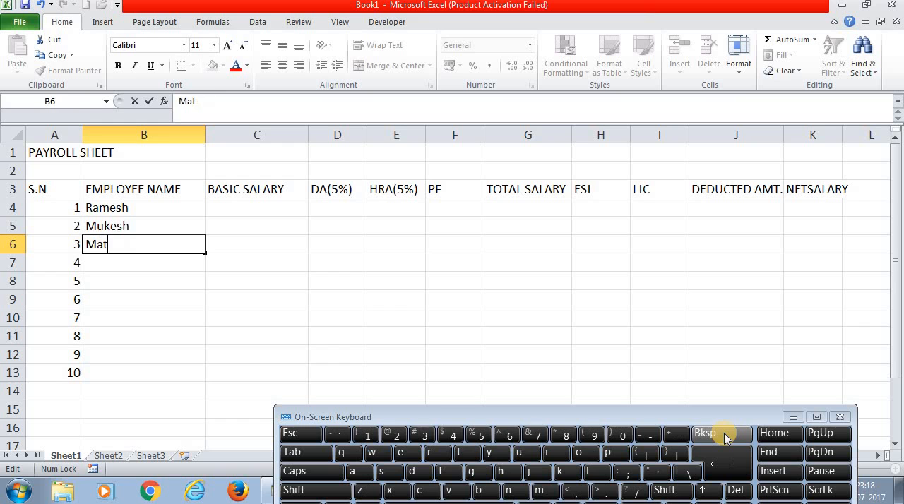
click(724, 433)
click(724, 434)
text(ahesh)
key(Return)
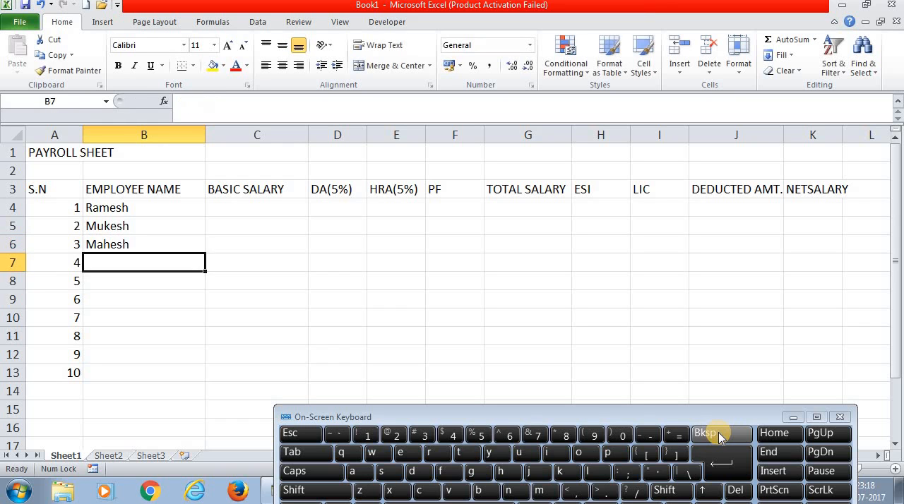
- Enter the fourth and fifth employees' first names in cells B7 and B8
text(mamta)
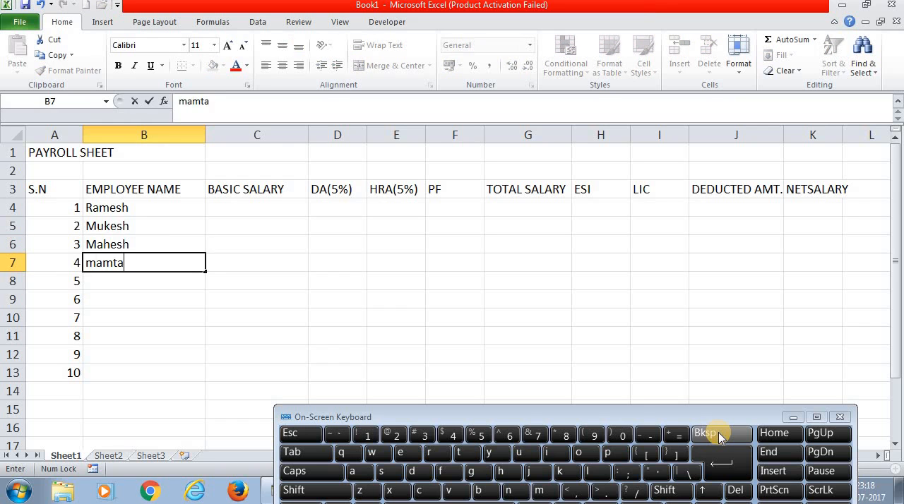
key(Return)
text(s)
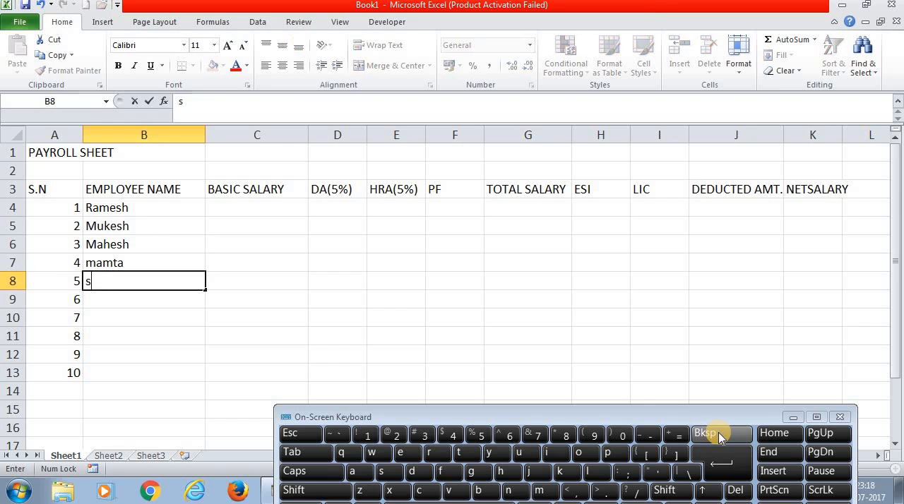
text(uresh)
key(Return)
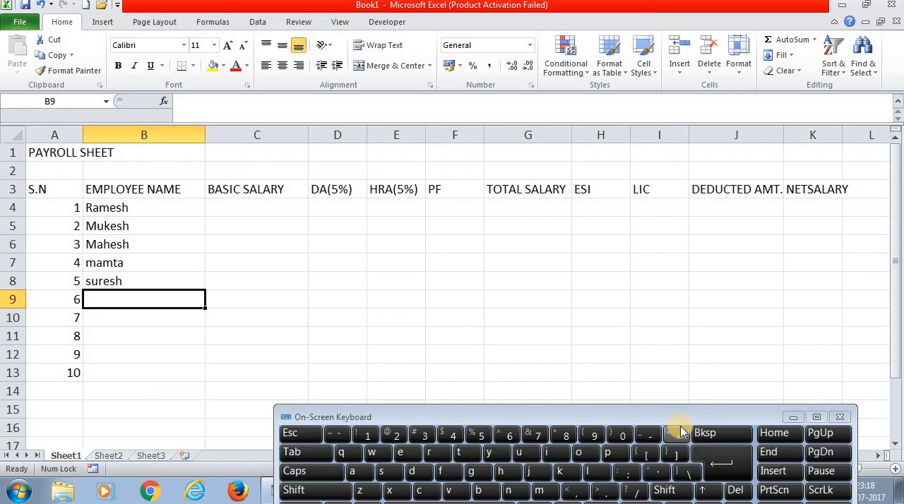
- Enter the sixth and seventh employees' first names in cells B9 and B10, each starting with a capital letter
text(Ramesh)
key(Return)
text(m)
key(Return)
key(Up)
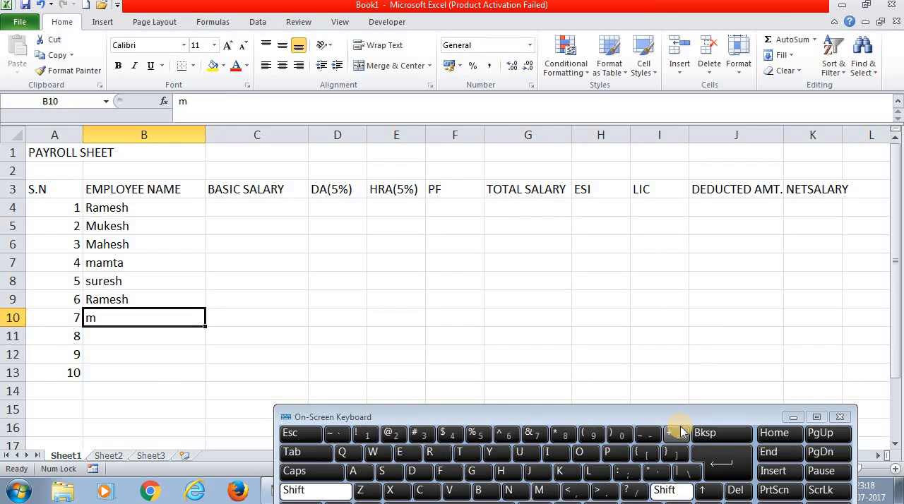
text(Mohan)
key(Return)
- Complete the employee name list by entering the last three first names in cells B11 to B13
text(sohan)
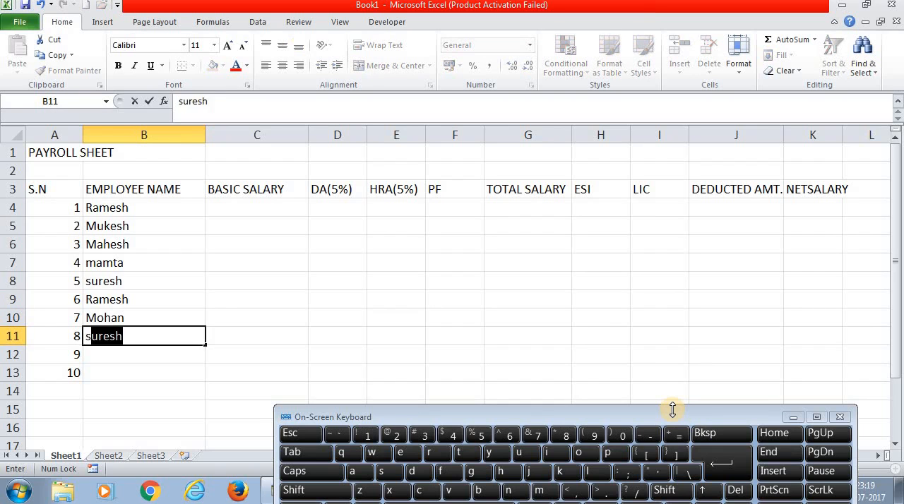
key(Return)
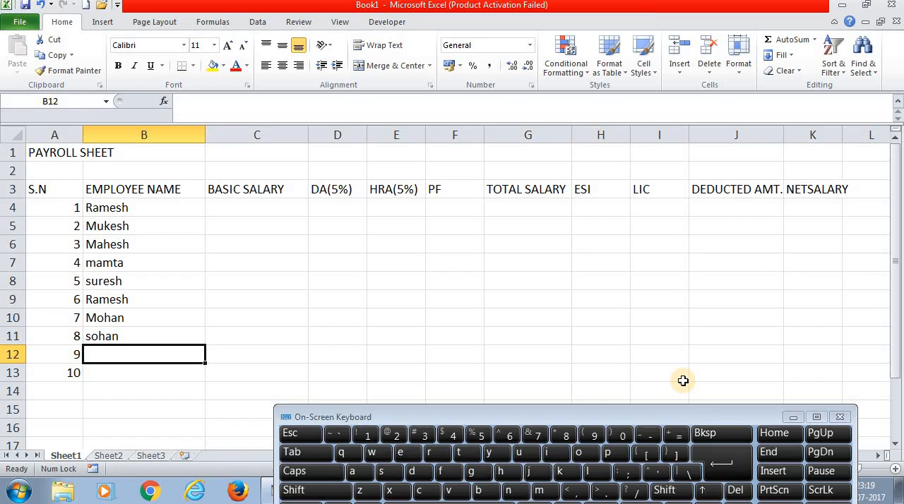
text(m)
key(Return)
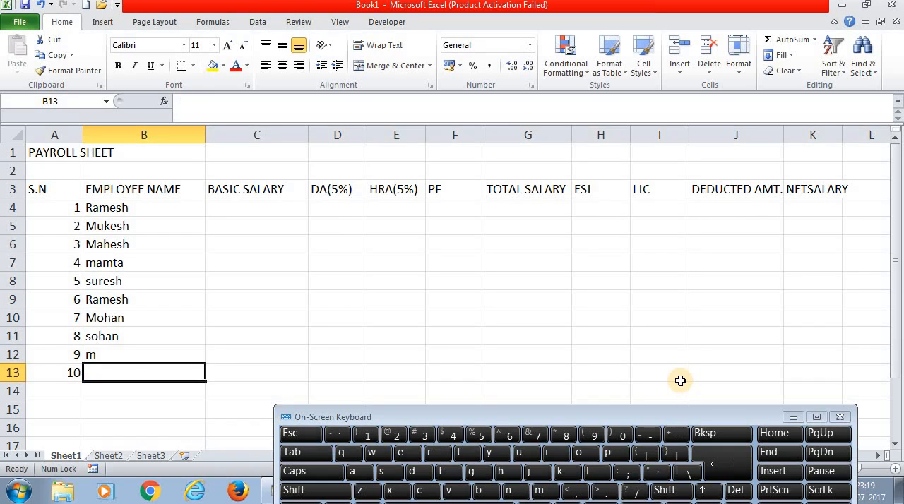
key(Up)
text(r)
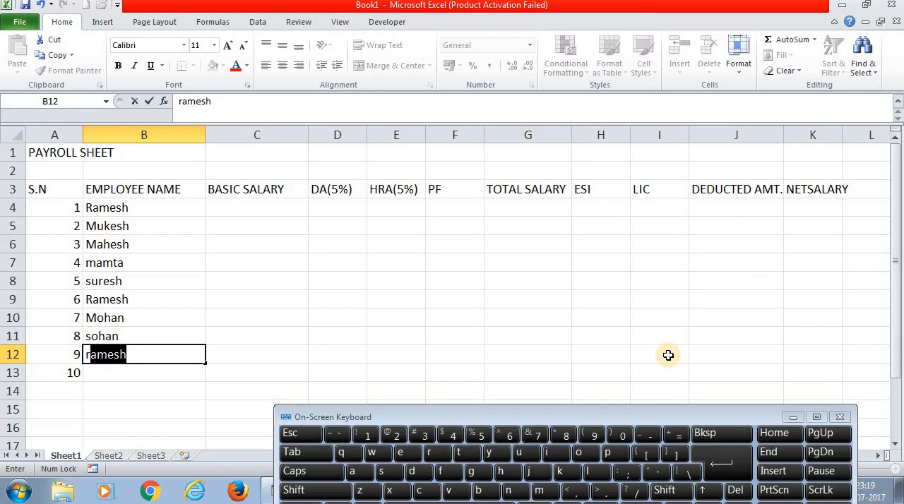
key(Return)
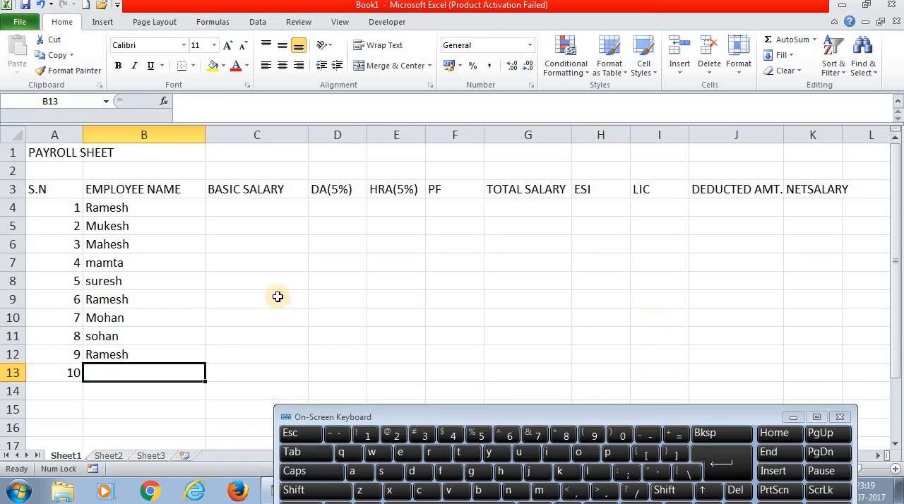
text(suresh)
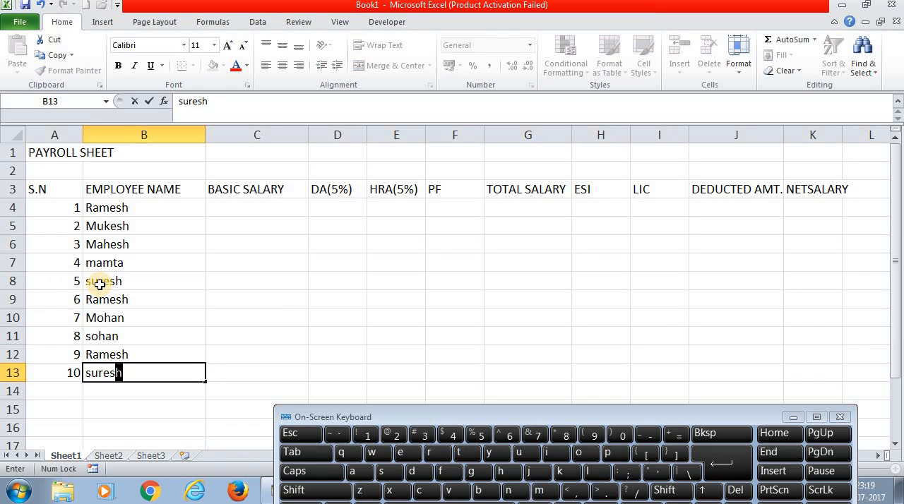
key(Return)
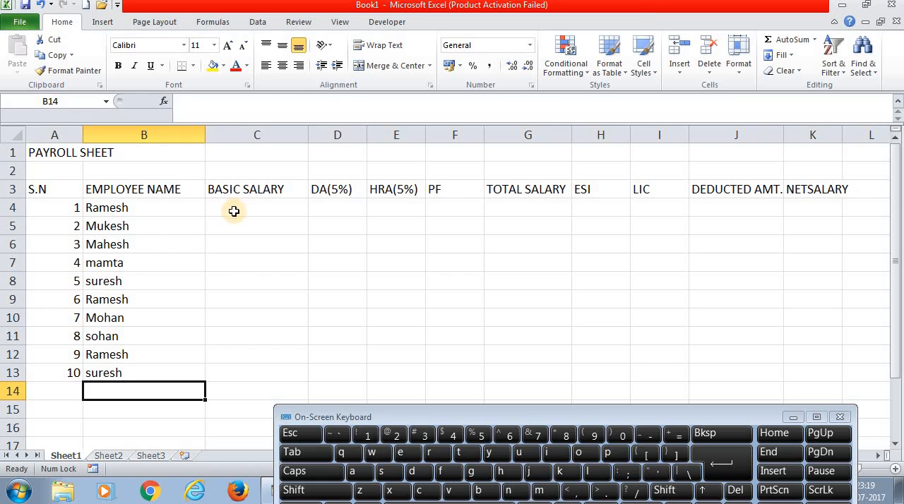
- Narrow column B to fit its heading and enter the basic salaries 10000 and 20000 in cells C4 and C5
drag(205, 135, 185, 135)
click(210, 205)
text(10000)
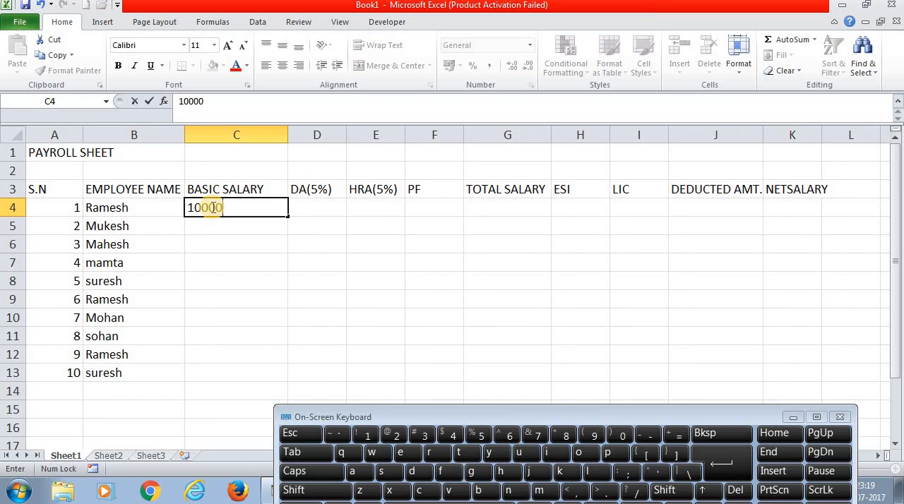
key(Return)
text(20000)
key(Return)
- Enter 24000 as the third employee's basic salary in cell C6
text(24)
key(Return)
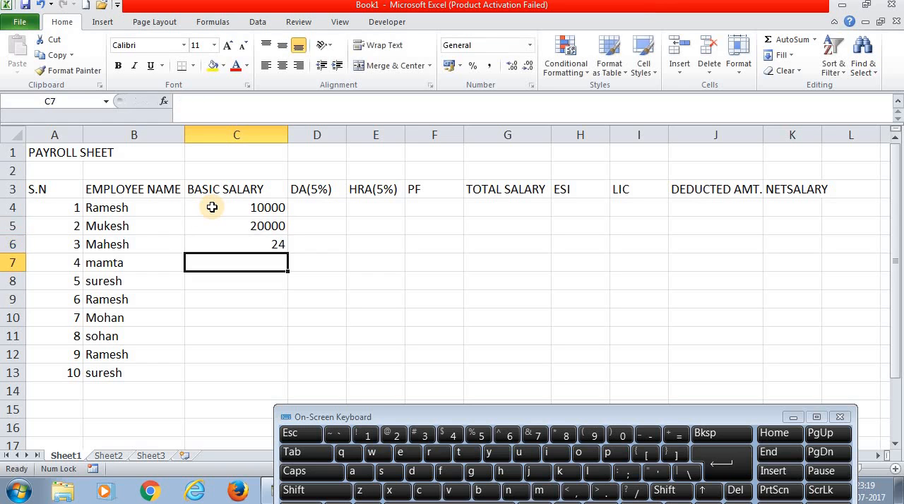
key(Up)
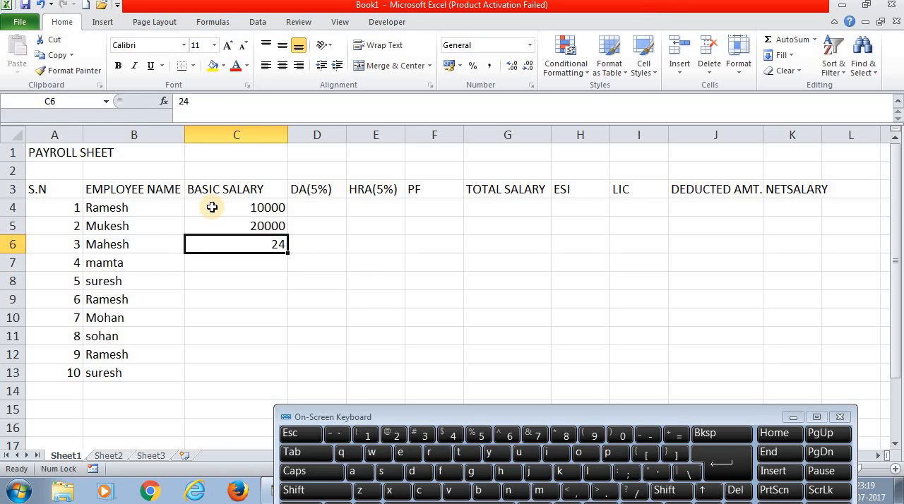
text(24000)
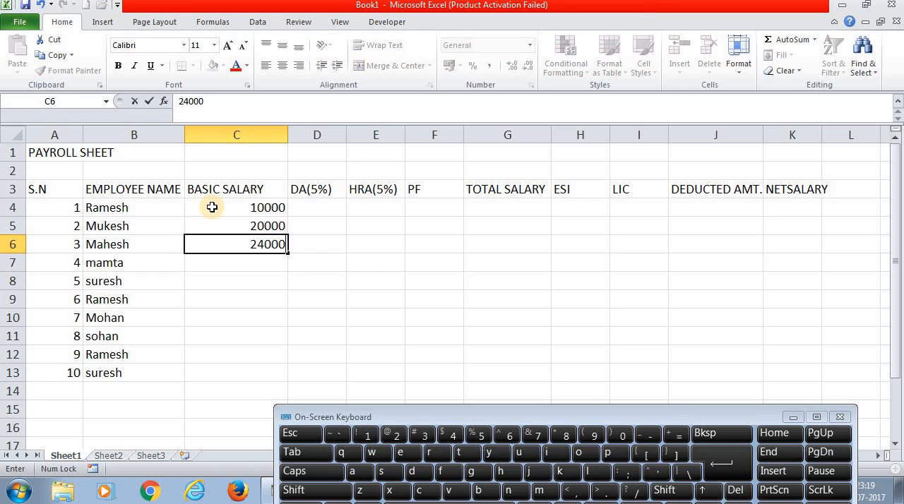
key(Return)
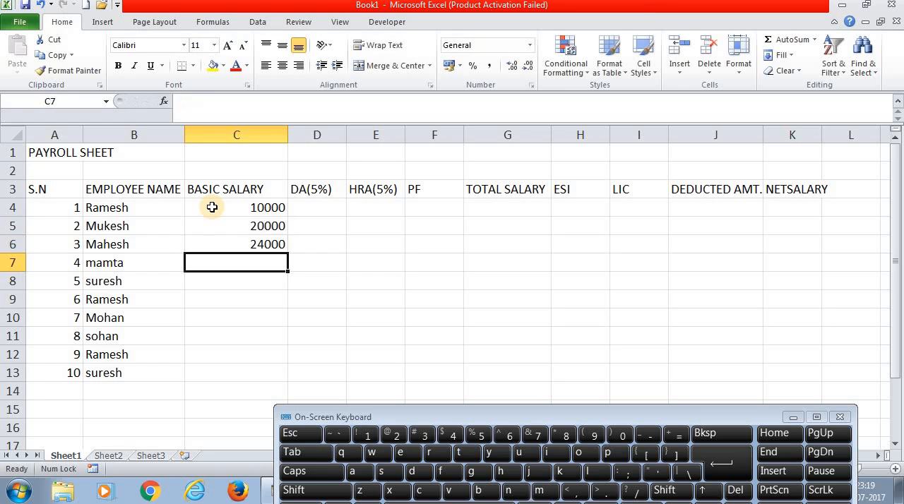
click(269, 244)
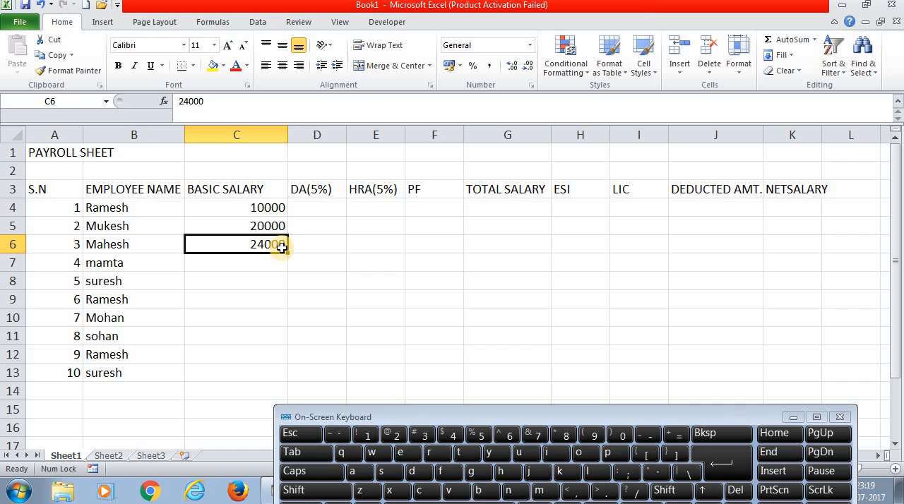
double_click(230, 245)
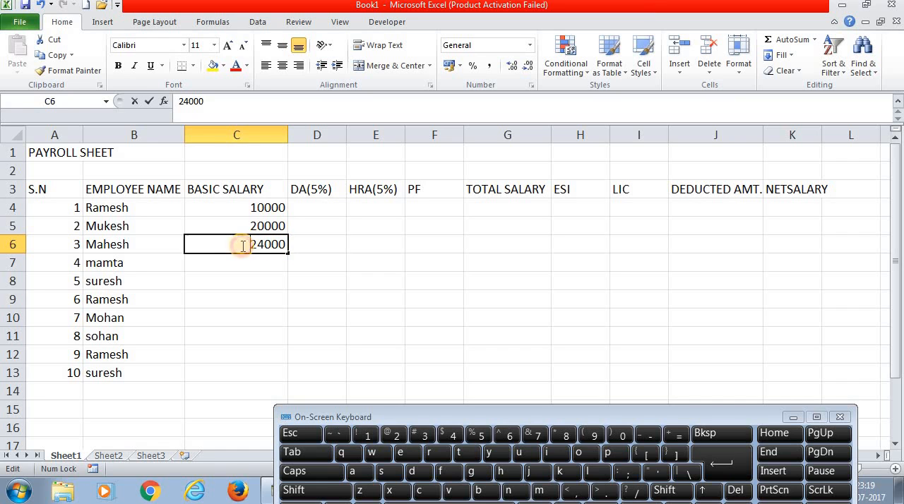
click(292, 307)
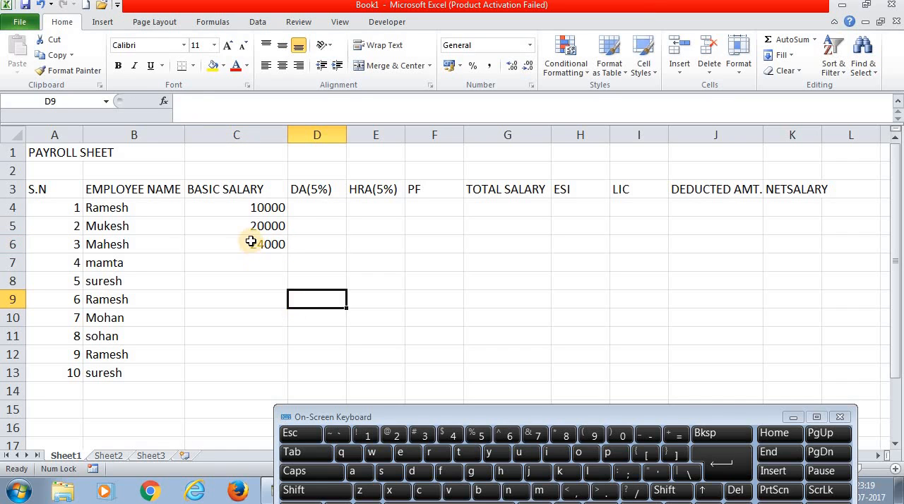
click(251, 242)
double_click(251, 243)
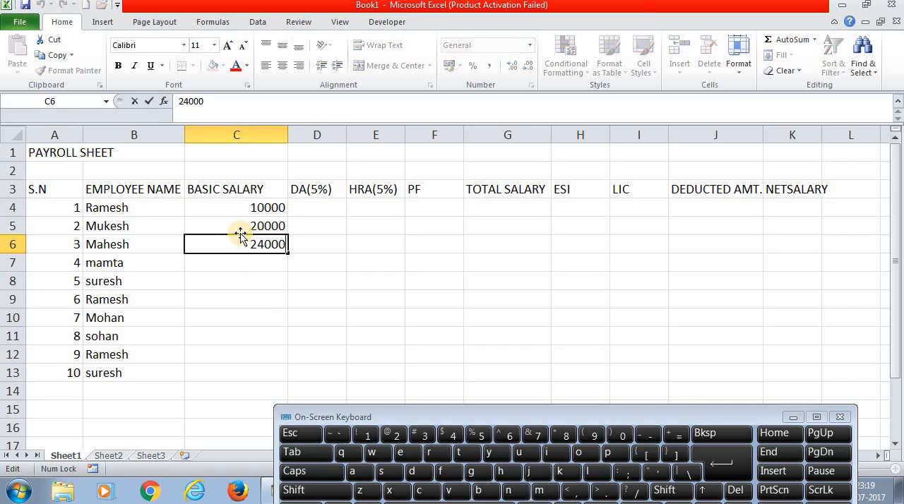
click(264, 243)
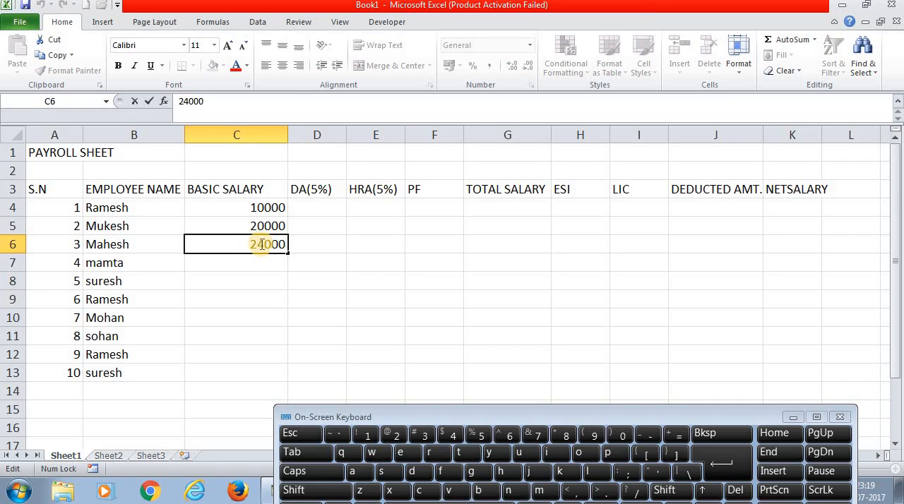
click(242, 287)
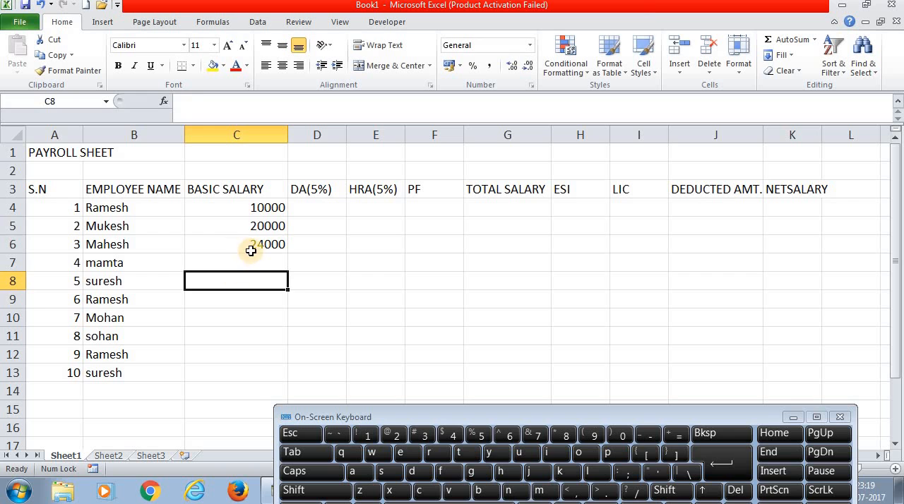
- Replace the third employee's basic salary in cell C6 with 45000
click(251, 250)
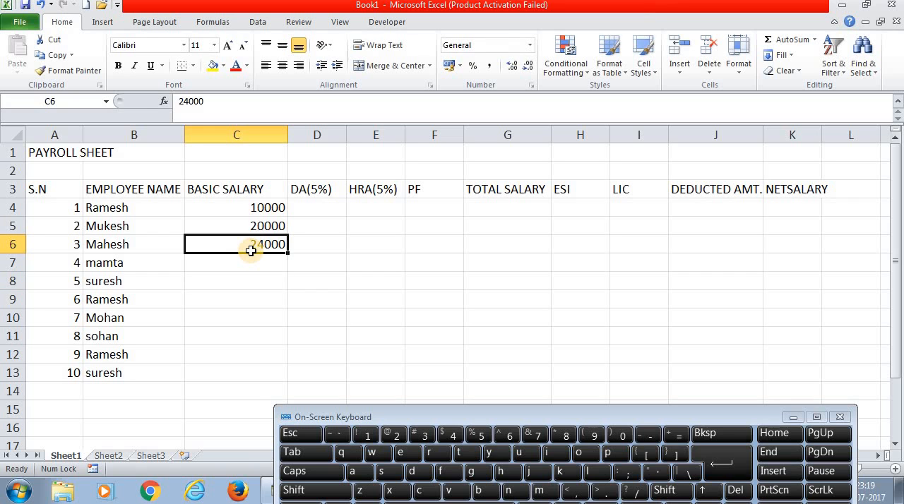
text(45000)
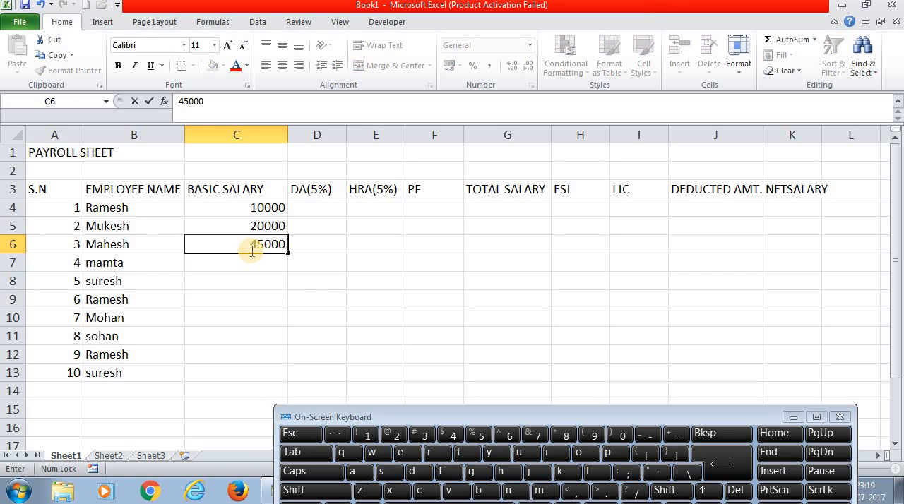
key(Return)
click(250, 248)
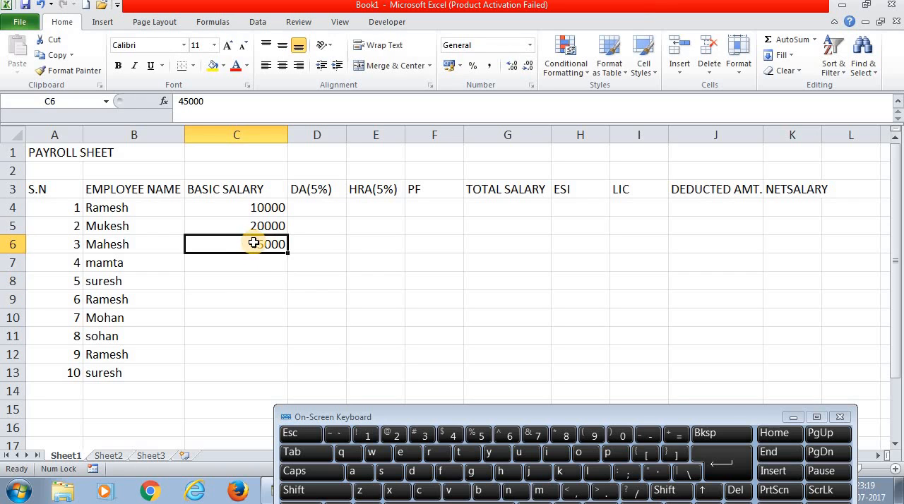
- Enter the basic salaries 25000 and 35000 in cells C7 and C8
click(240, 264)
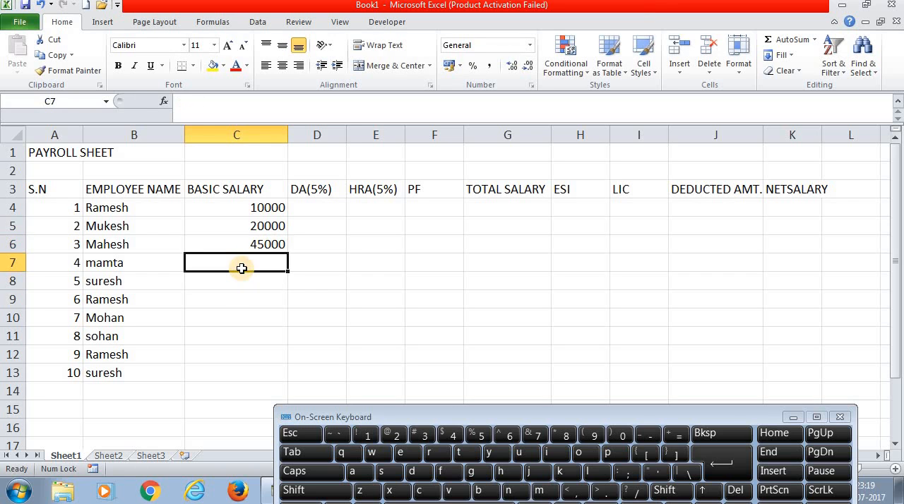
text(25000)
key(Return)
text(3500)
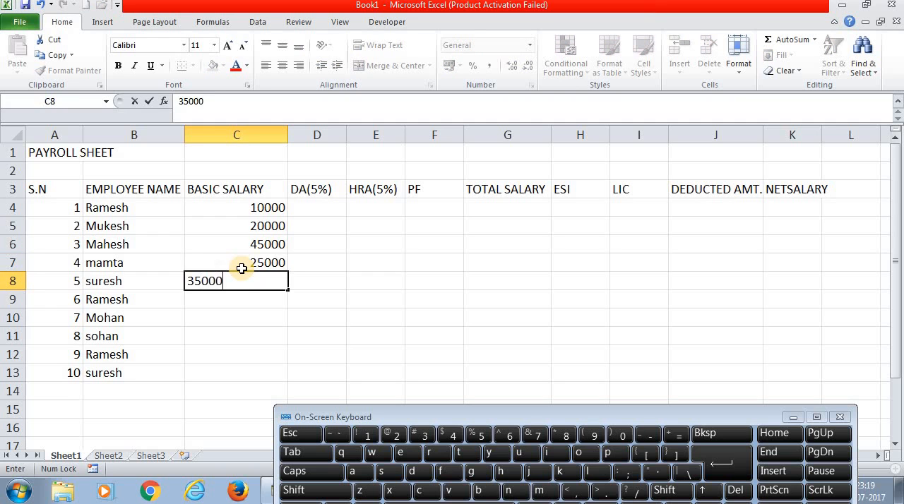
key(Return)
- Enter the basic salary 15000 for the sixth and seventh employees in cells C9 and C10
text(1500)
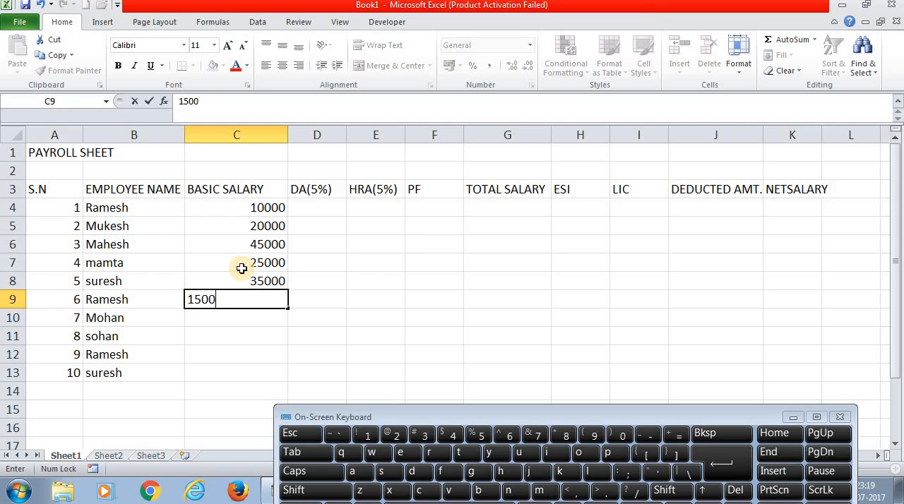
key(Return)
text(25)
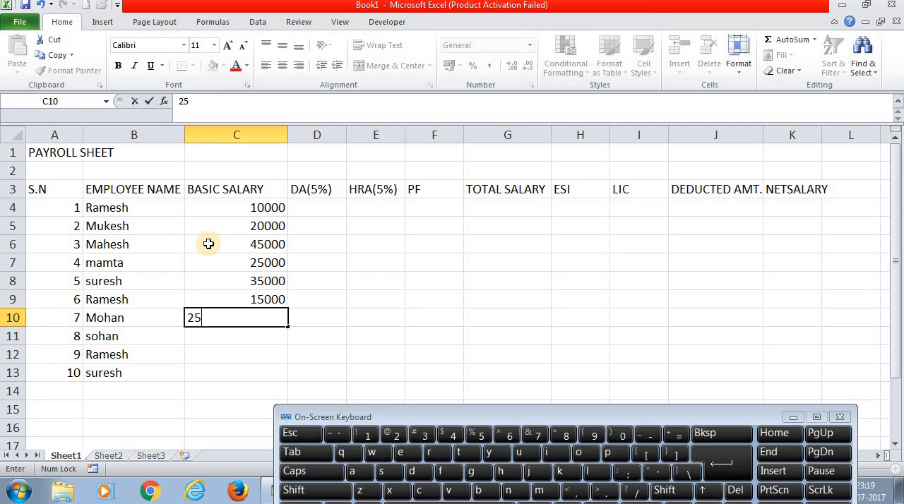
key(Return)
key(Return)
key(Return)
key(Up)
key(Up)
key(Up)
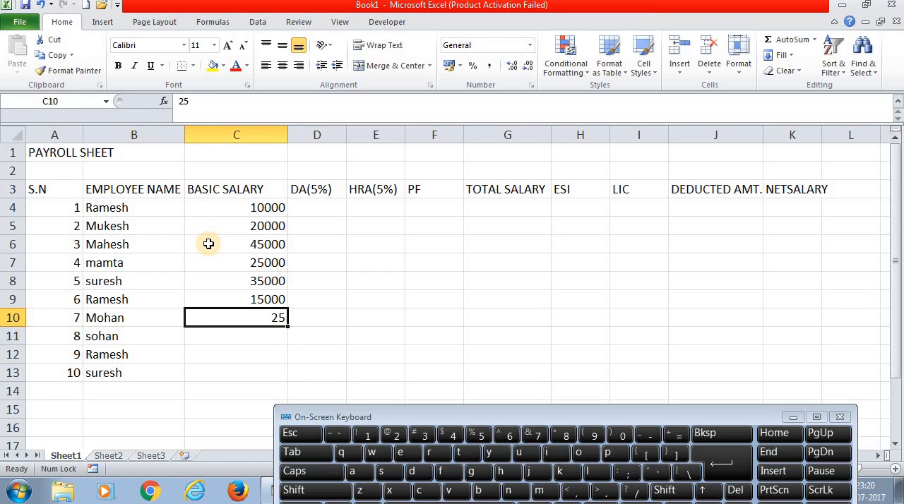
text(15000)
key(Return)
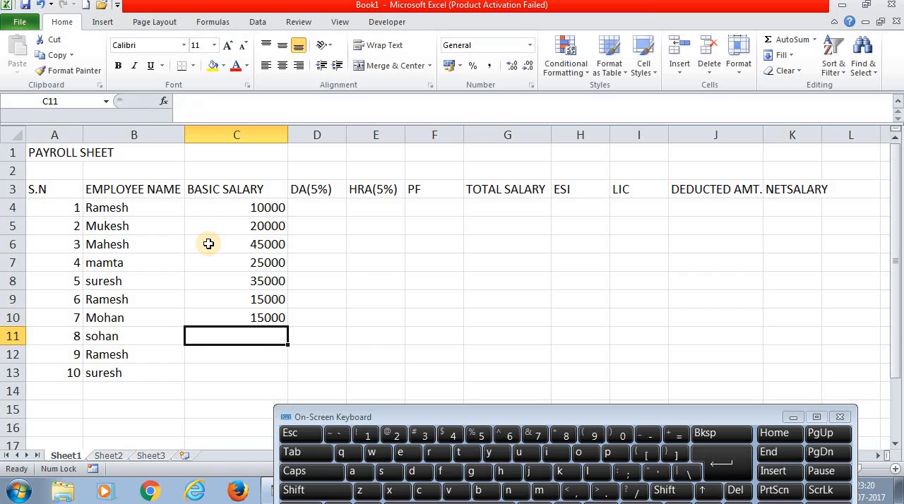
- Enter the basic salaries 26000, 20000 and 30000 for the eighth to tenth employees in cells C11 to C13
text(26000)
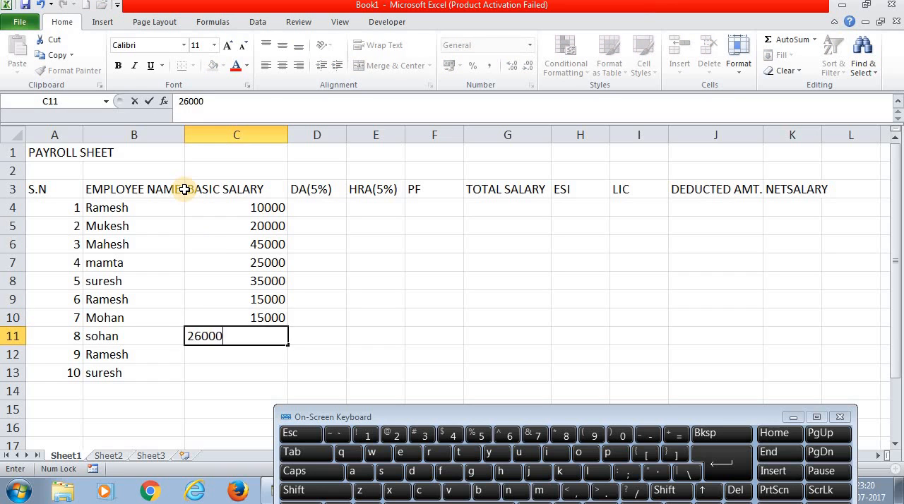
key(Return)
text(2000)
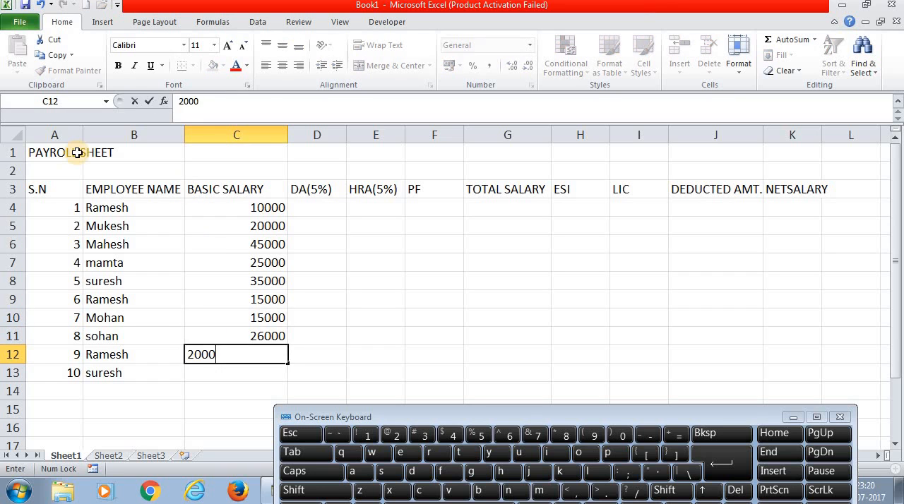
key(Return)
text(30000)
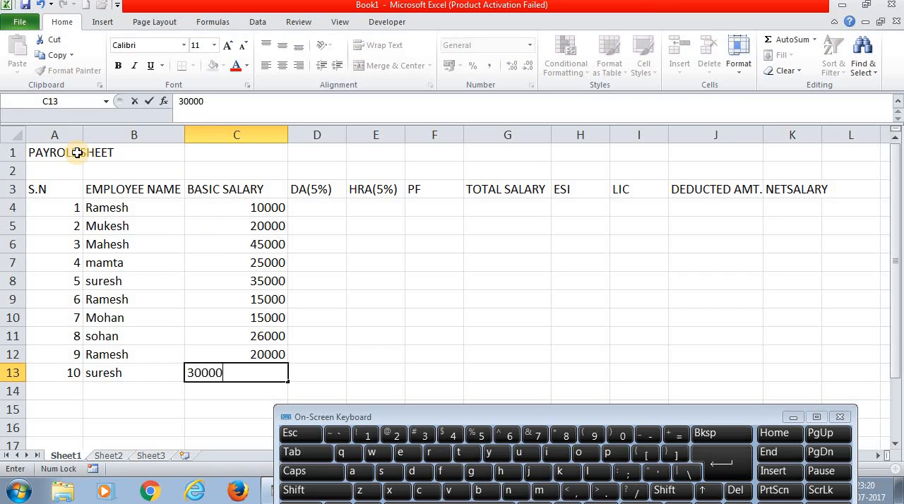
key(Return)
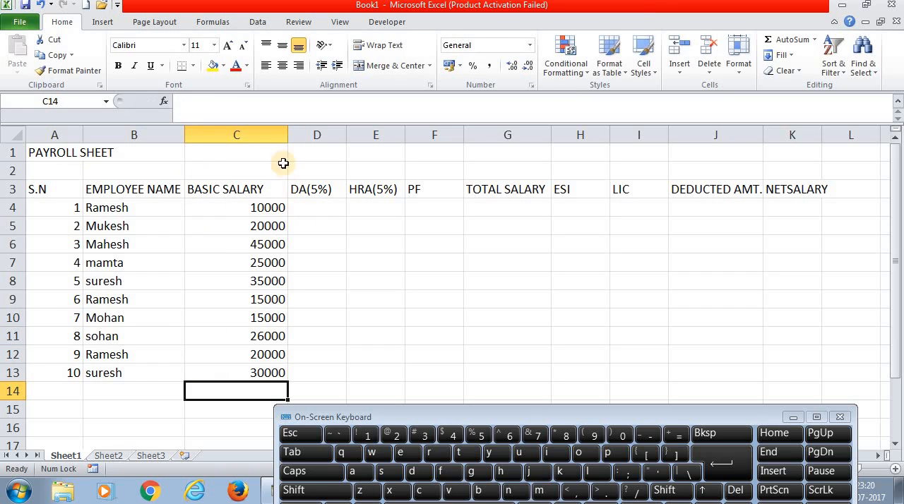
- Calculate the first employee's DA in cell D4 with the formula =C4*5/100 and fill it down to D13
click(264, 208)
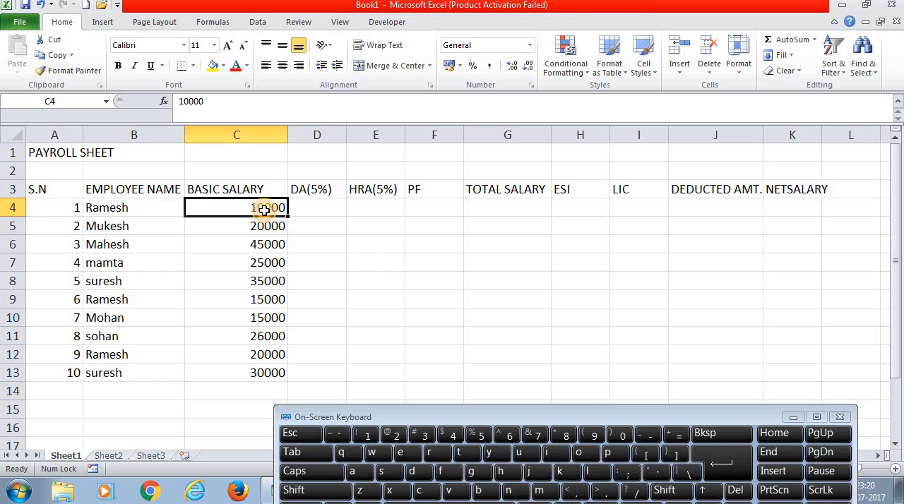
click(311, 206)
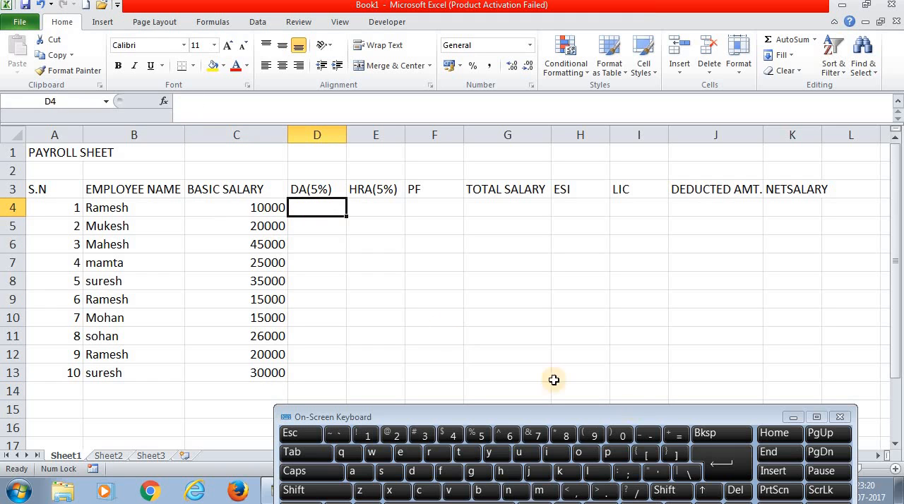
click(672, 438)
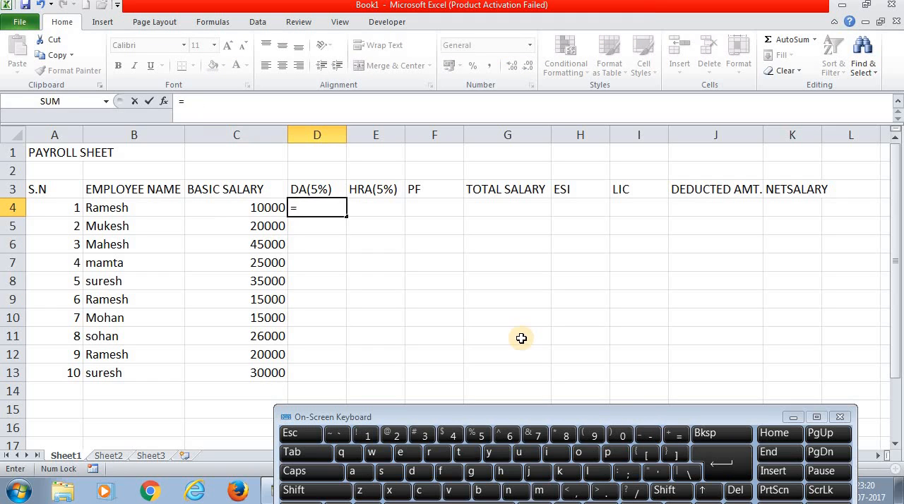
click(266, 207)
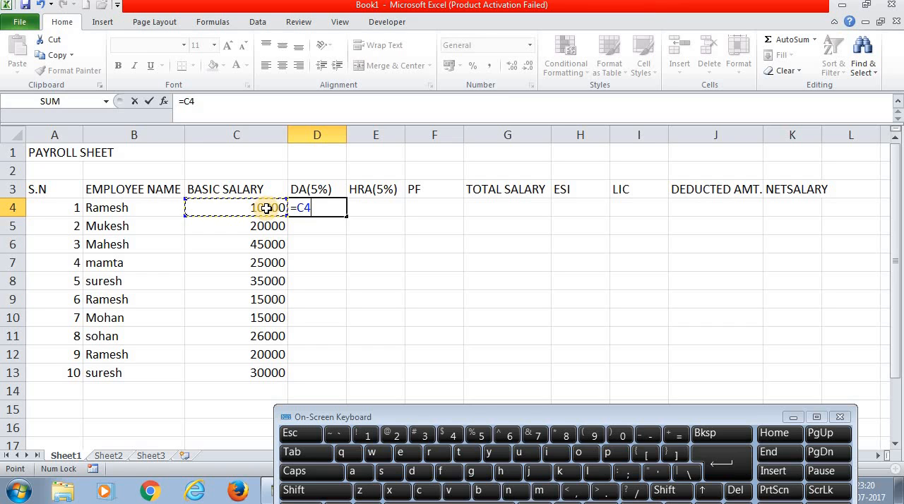
text(*5/100)
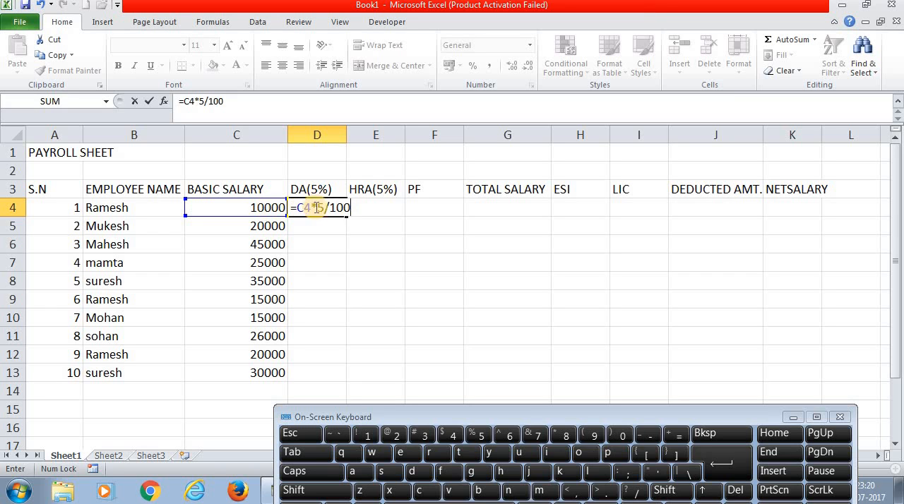
key(Return)
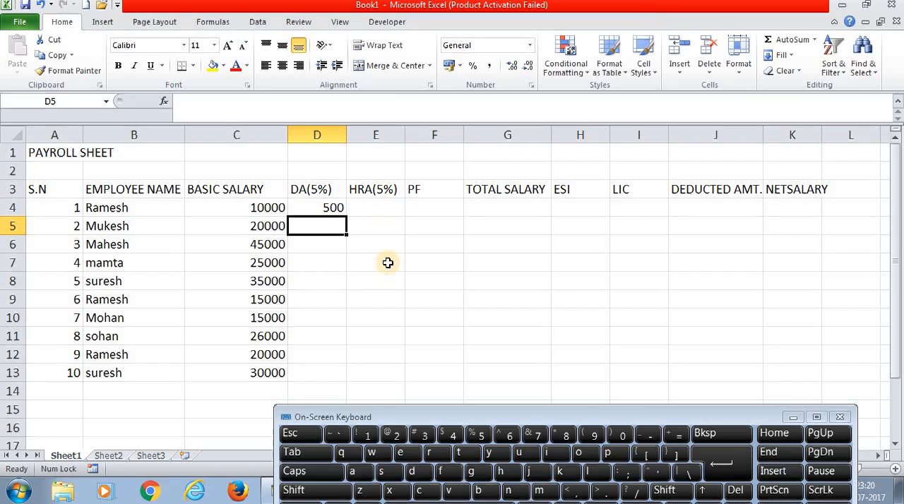
click(334, 207)
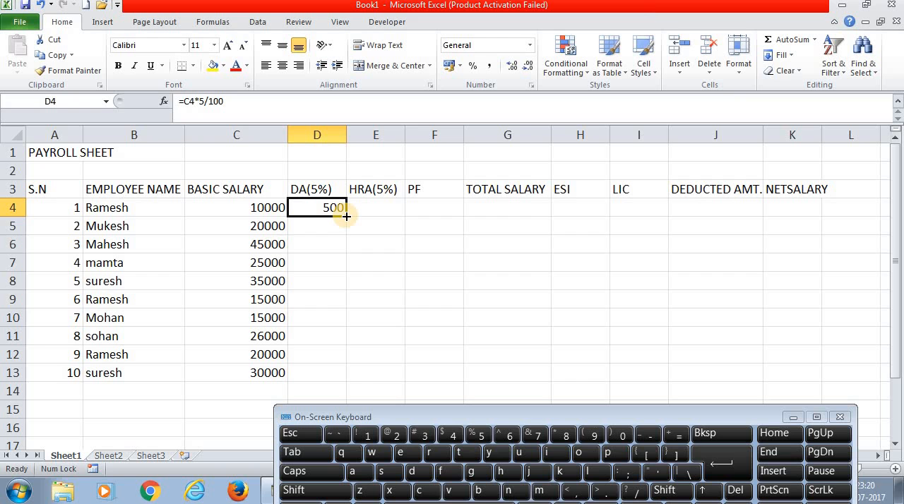
double_click(346, 216)
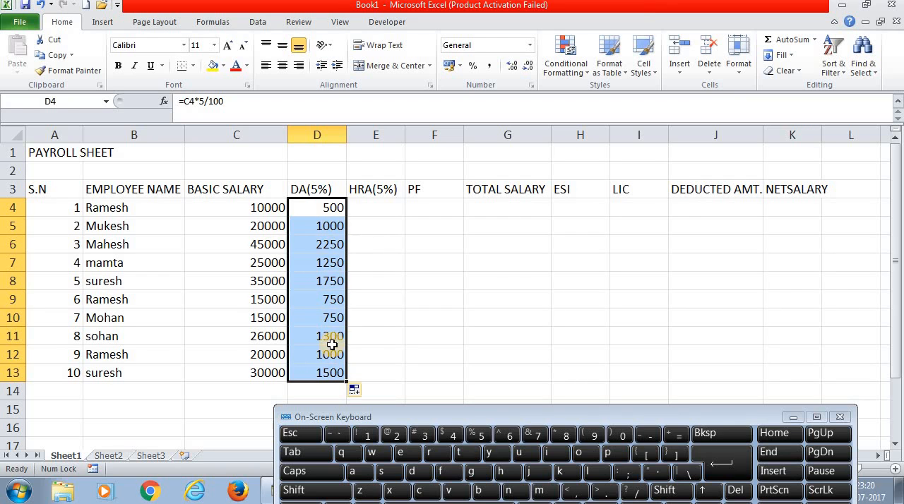
click(364, 210)
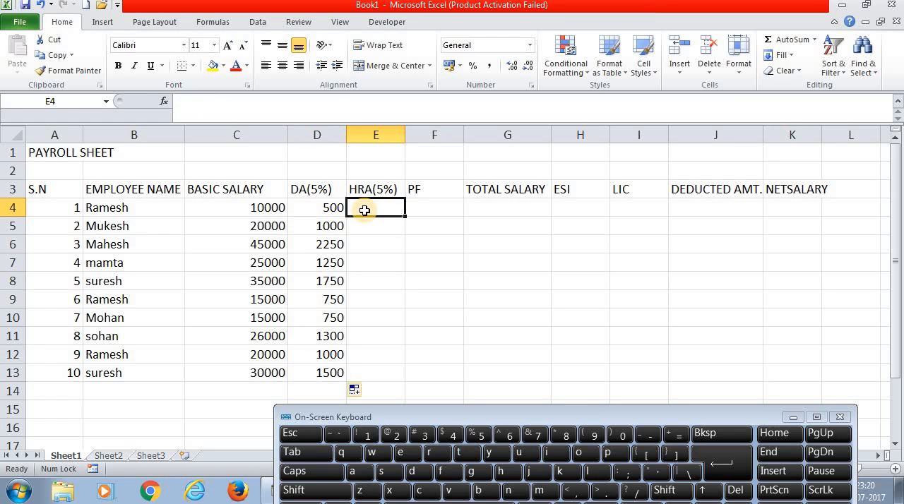
click(675, 436)
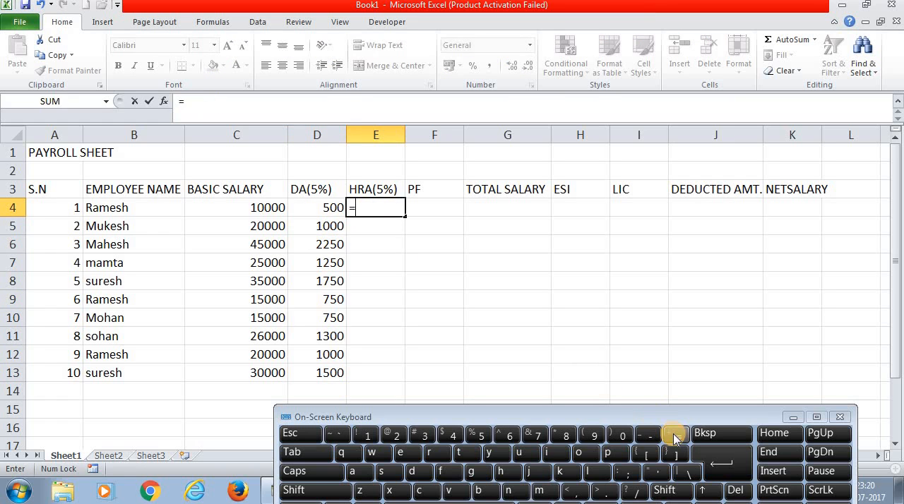
click(385, 189)
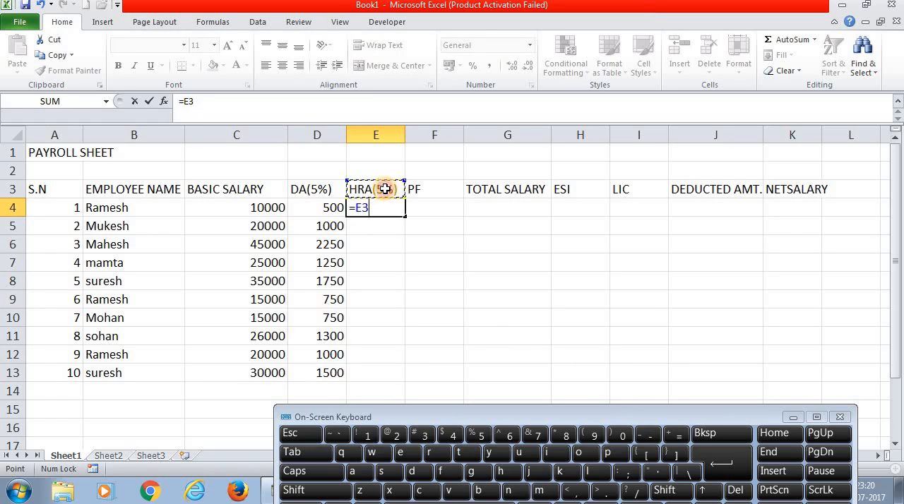
click(708, 442)
click(708, 442)
click(707, 443)
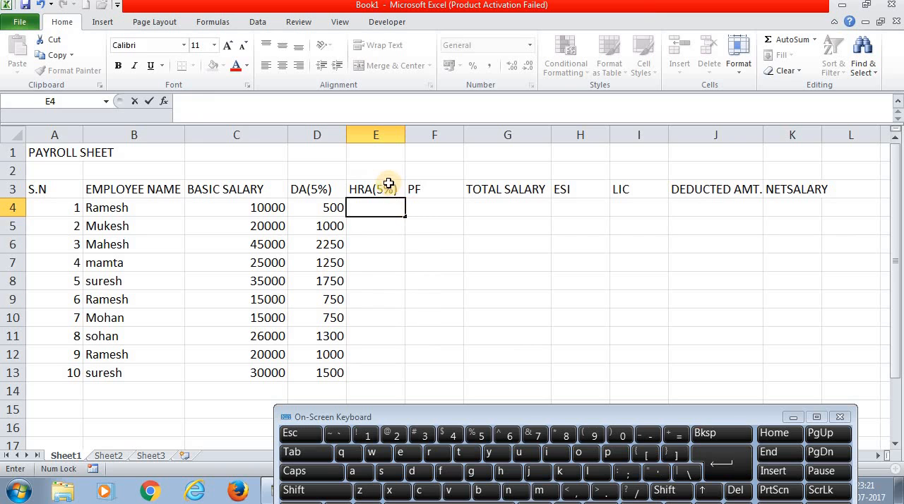
- Change the percentage in the HRA column header in cell E3 to 4%
double_click(384, 186)
click(723, 443)
text(4)
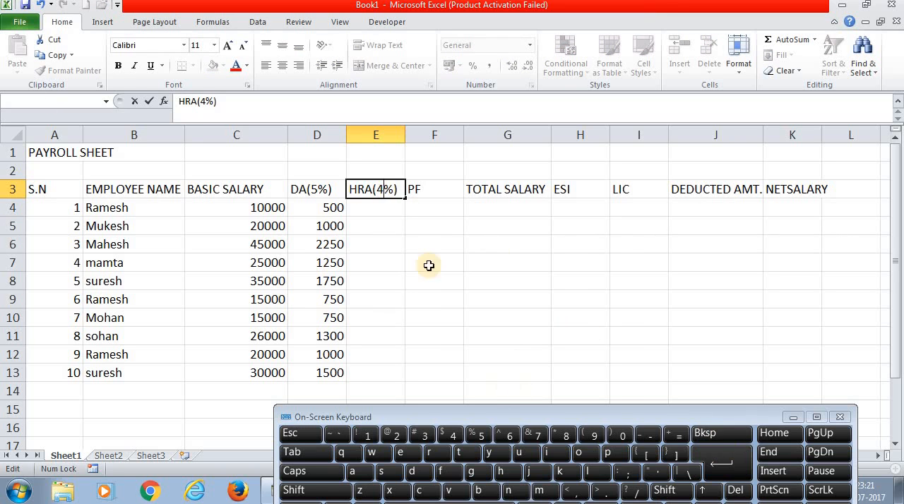
- Calculate the first employee's HRA in cell E4 with the formula =C4*4/100 and fill it down to E13
click(375, 211)
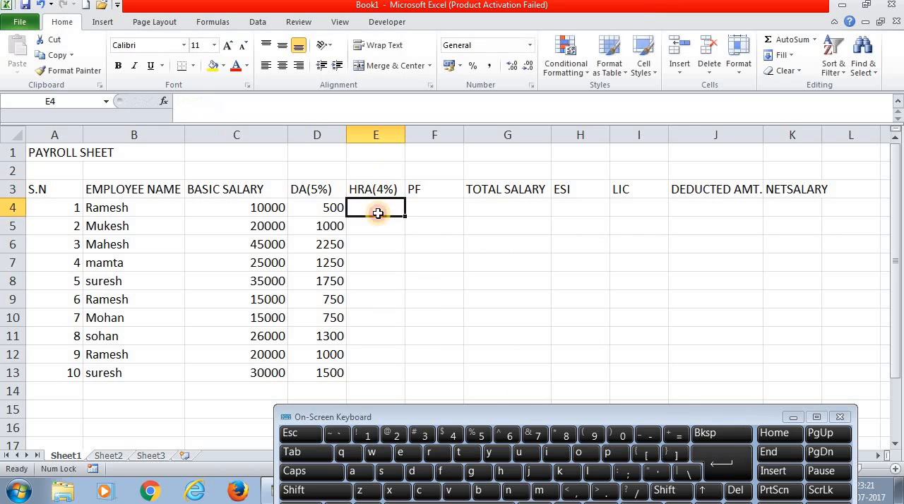
click(677, 434)
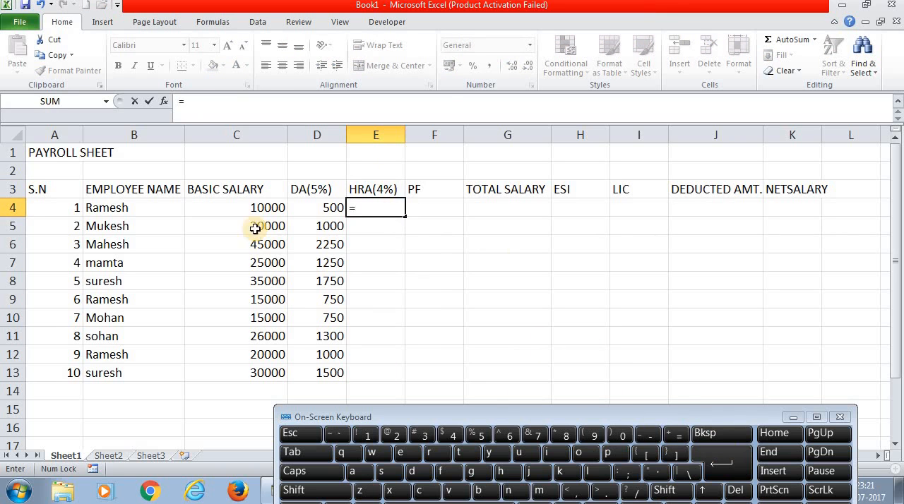
click(266, 206)
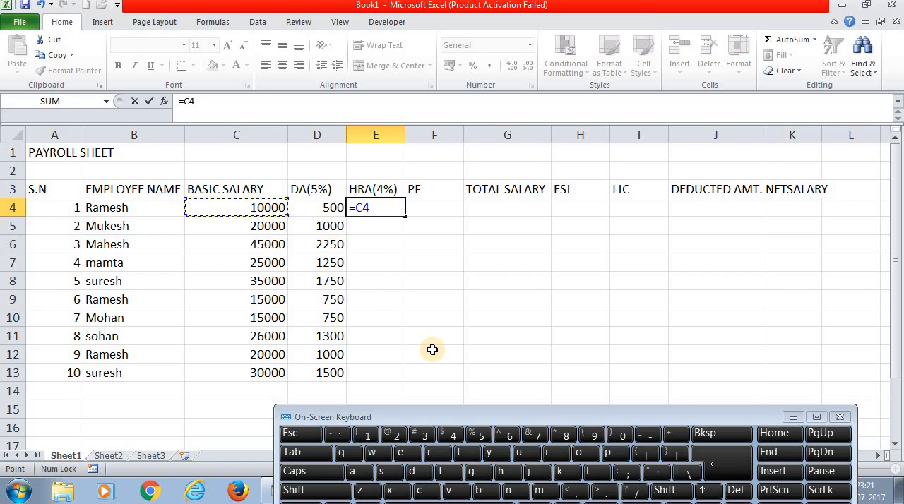
text(*)
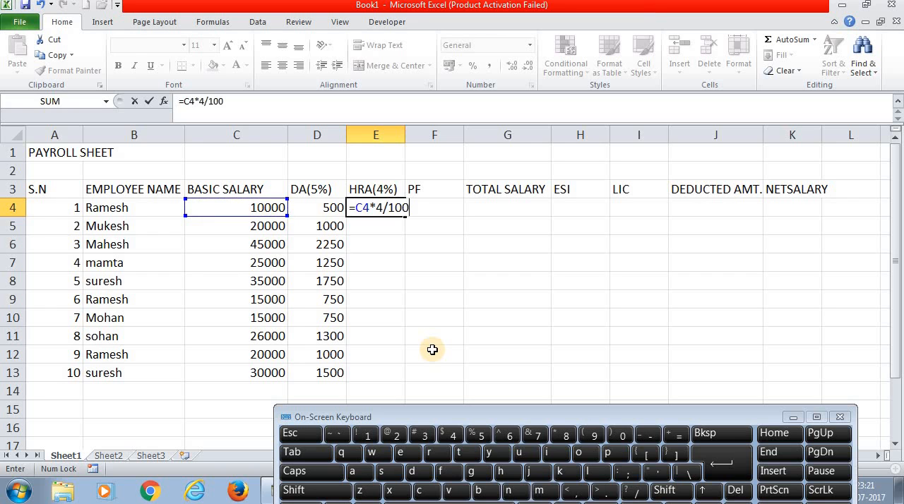
key(Return)
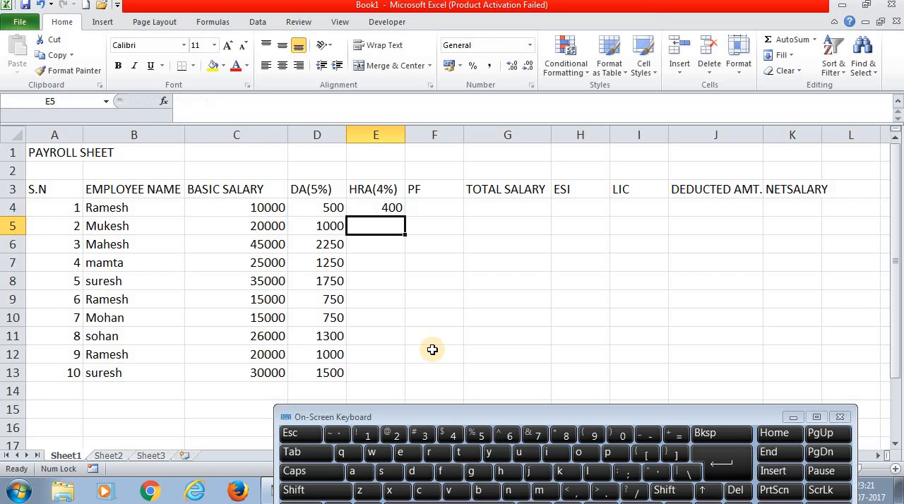
click(379, 205)
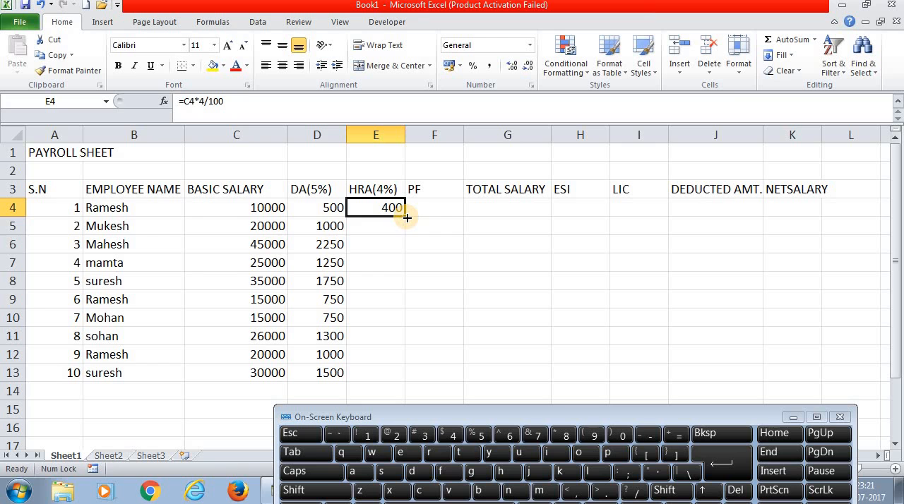
double_click(406, 216)
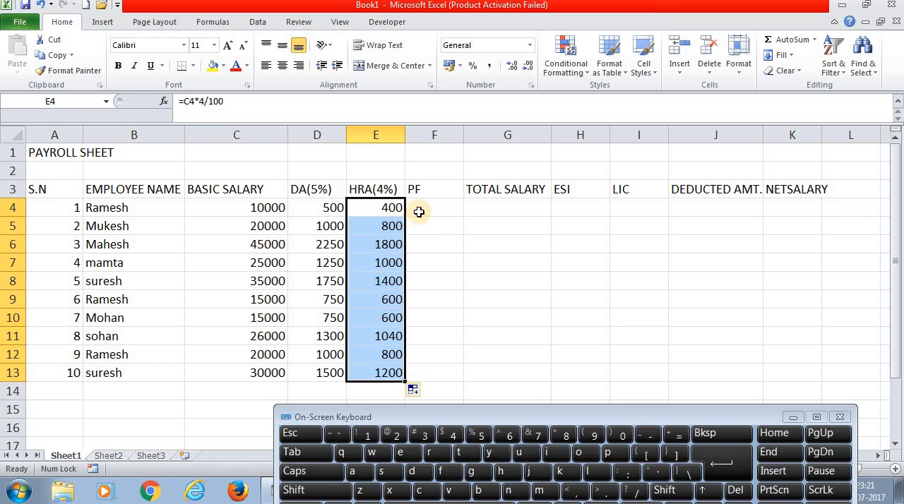
- Enter the PF amounts 2000, 3000 and 8900 for the first three employees in cells F4 to F6
click(422, 209)
text(2)
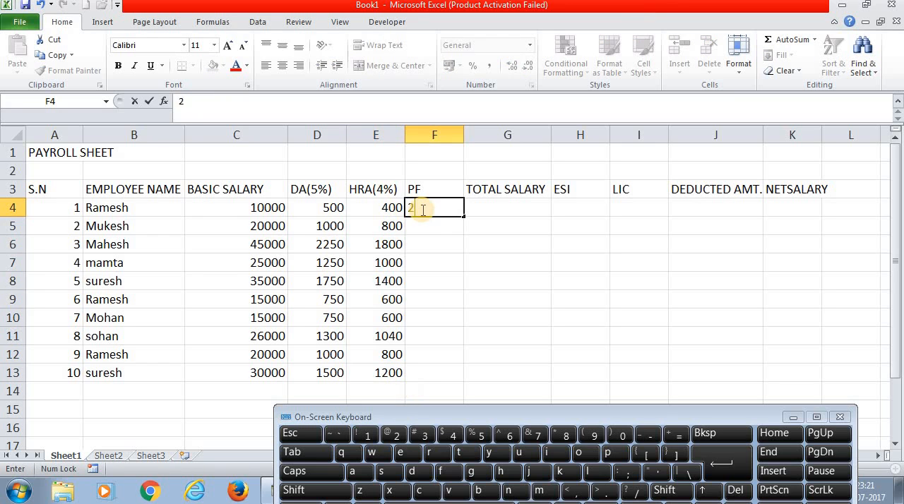
text(000)
key(Return)
text(300)
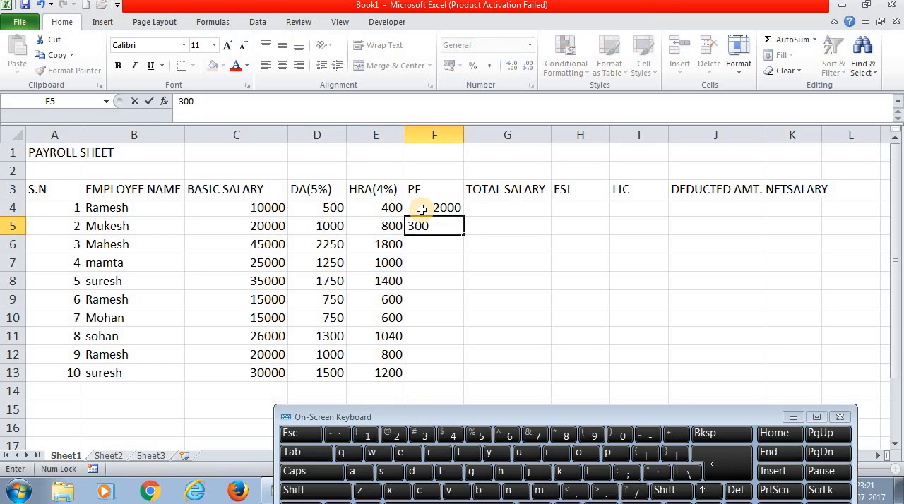
key(Return)
text(8900)
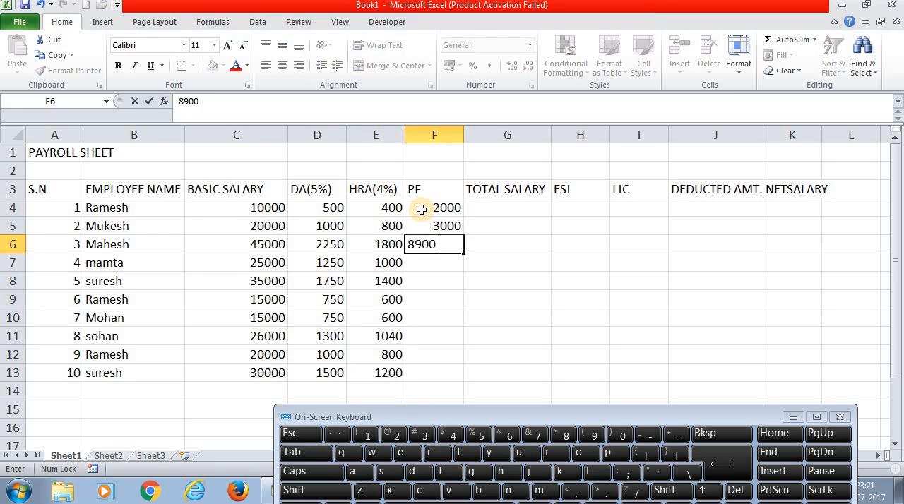
key(Return)
- Enter the PF amounts 2000, 5000, 1000 and 2900 for the fourth to seventh employees in cells F7 to F10
text(2000)
key(Return)
text(5)
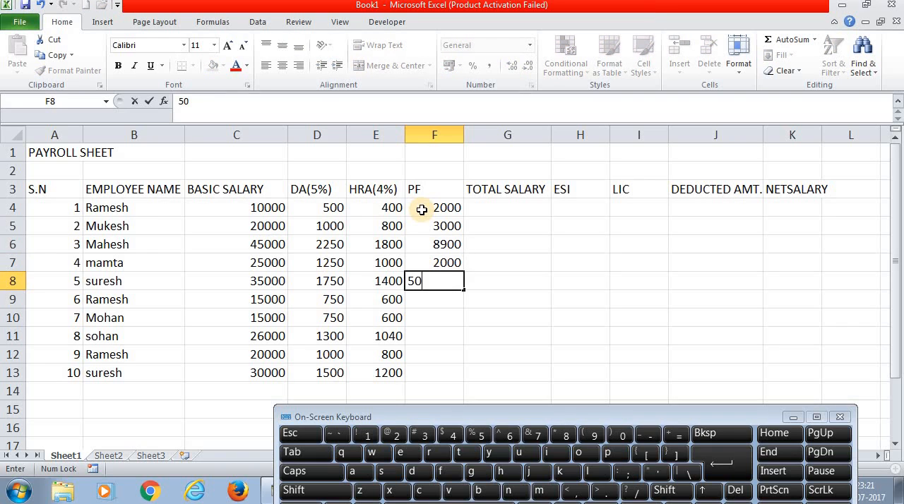
key(Return)
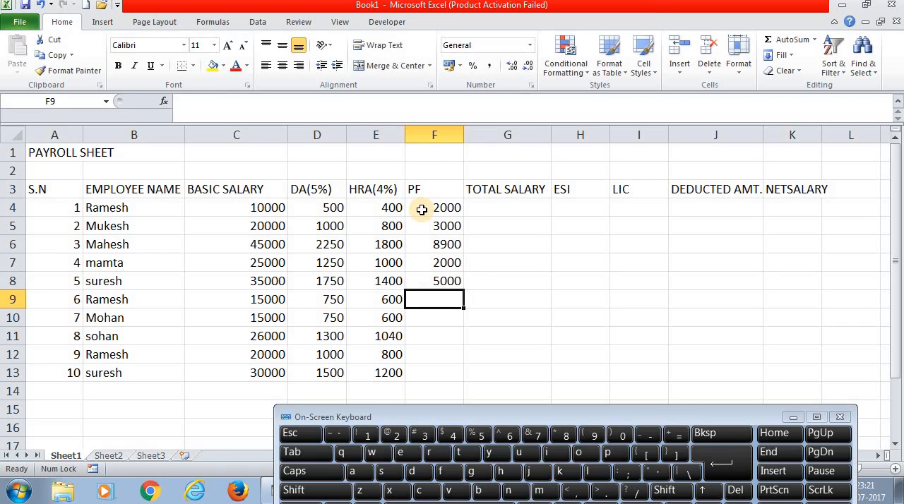
text(10)
key(Return)
text(2900)
key(Return)
text(24)
key(Return)
key(Return)
key(Up)
key(Up)
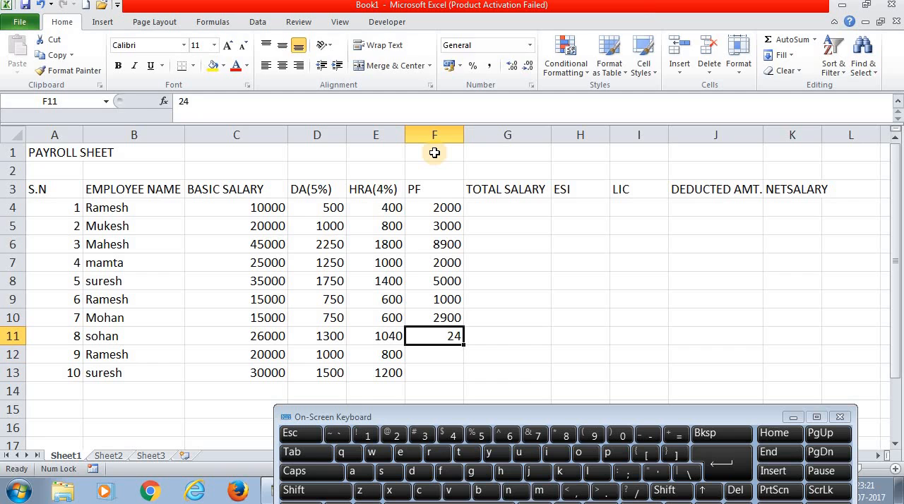
- Enter the PF amounts 2500, 3500 and 1500 for the last three employees in cells F11 to F13
text(2500)
key(Return)
text(3)
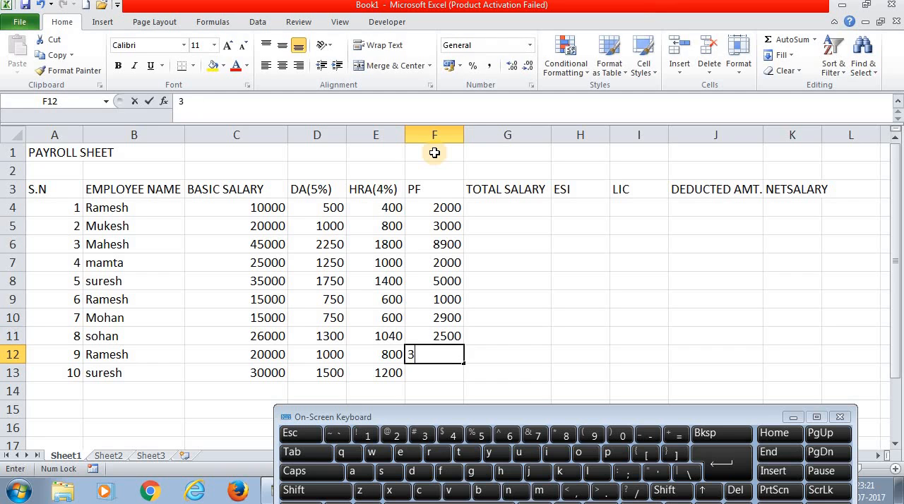
text(500)
key(Return)
text(1500)
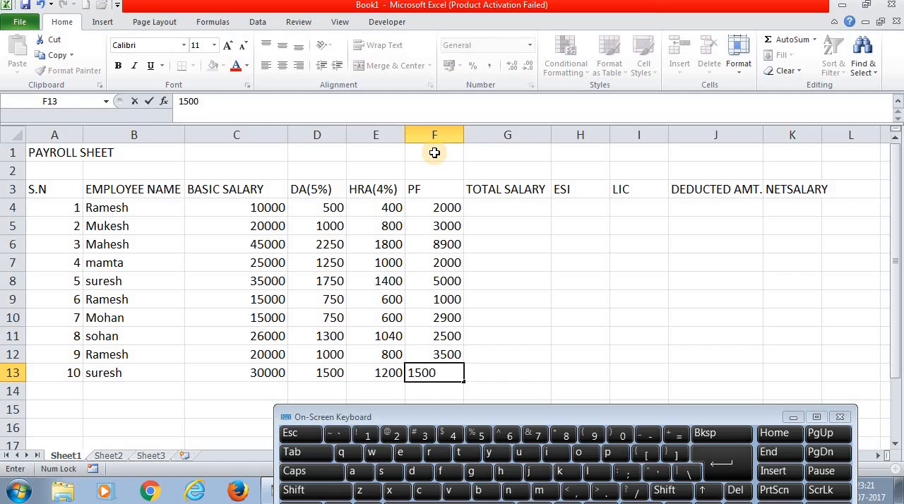
key(Return)
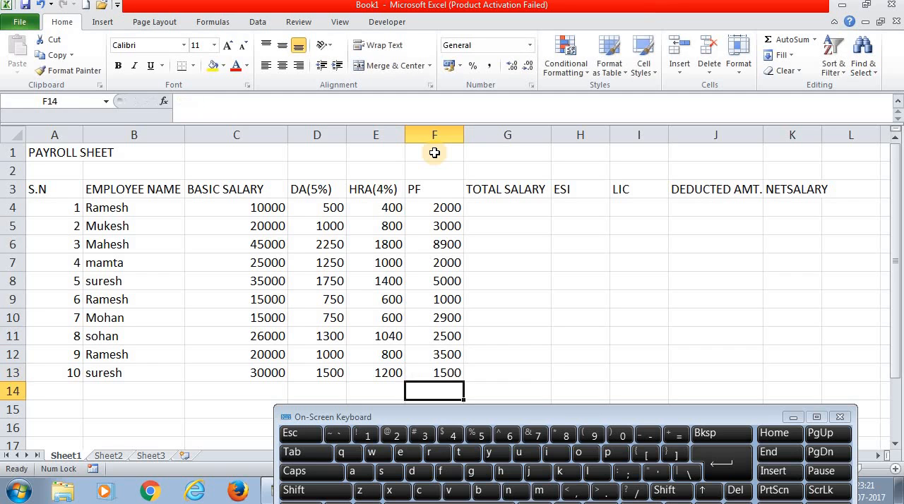
click(513, 207)
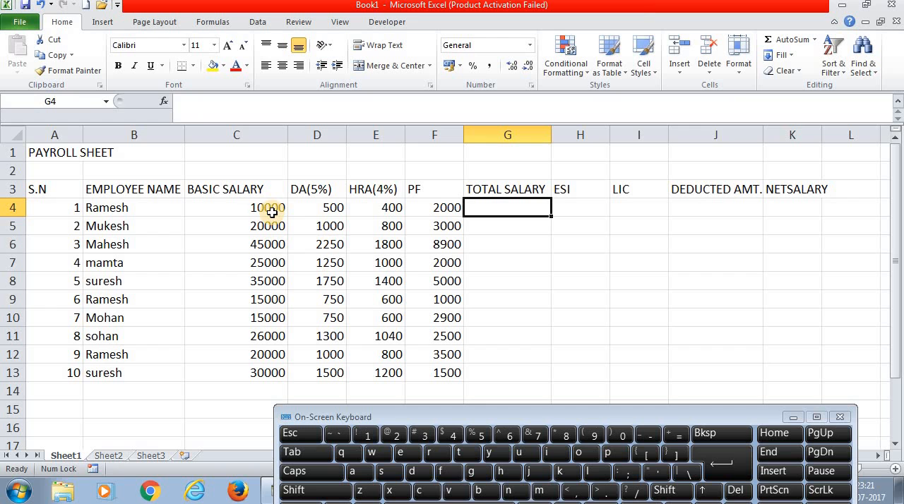
click(673, 438)
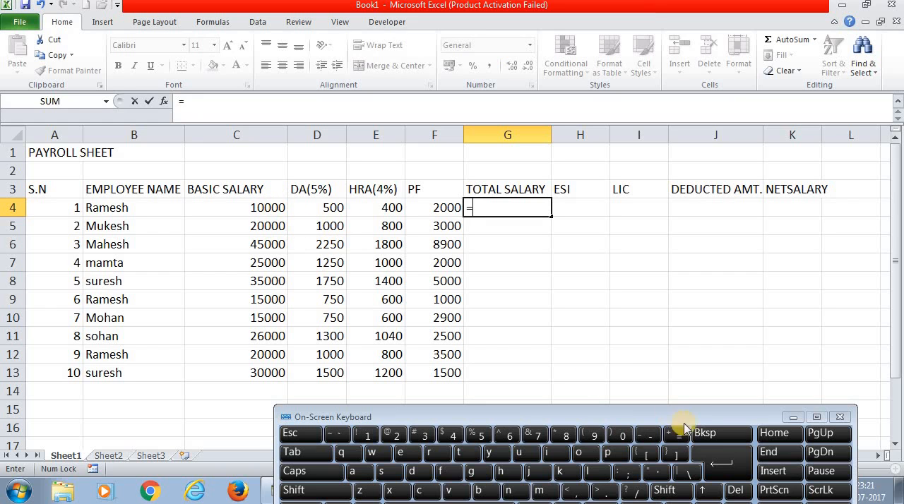
click(705, 433)
click(530, 308)
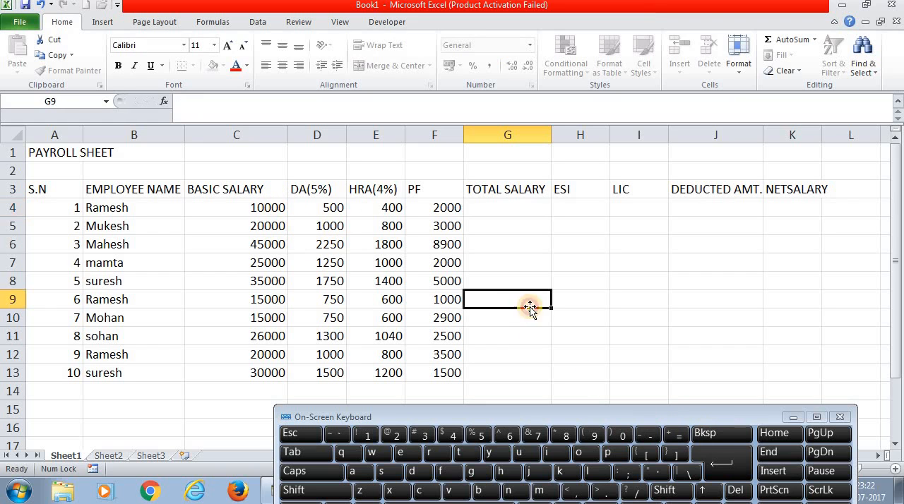
- Calculate the first employee's total salary in G4 by summing C4:F4 with AutoSum, and fill the formula down to G13
click(251, 208)
drag(252, 207, 488, 213)
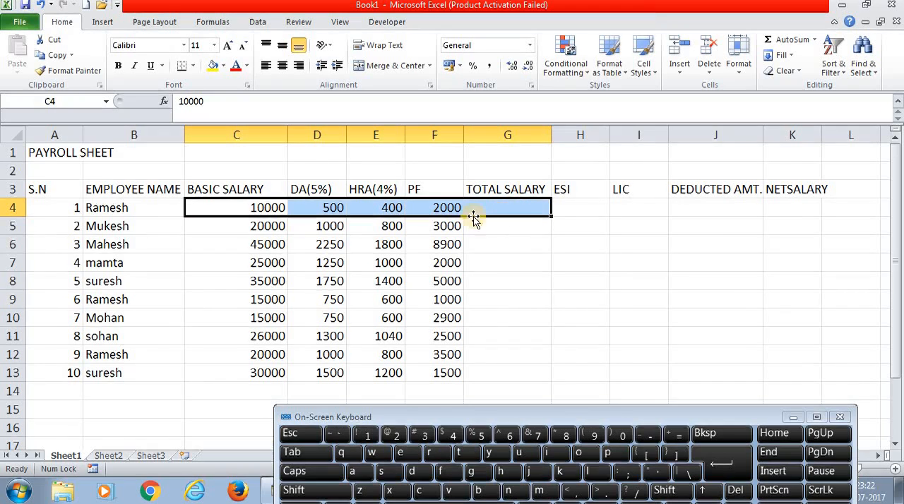
click(772, 44)
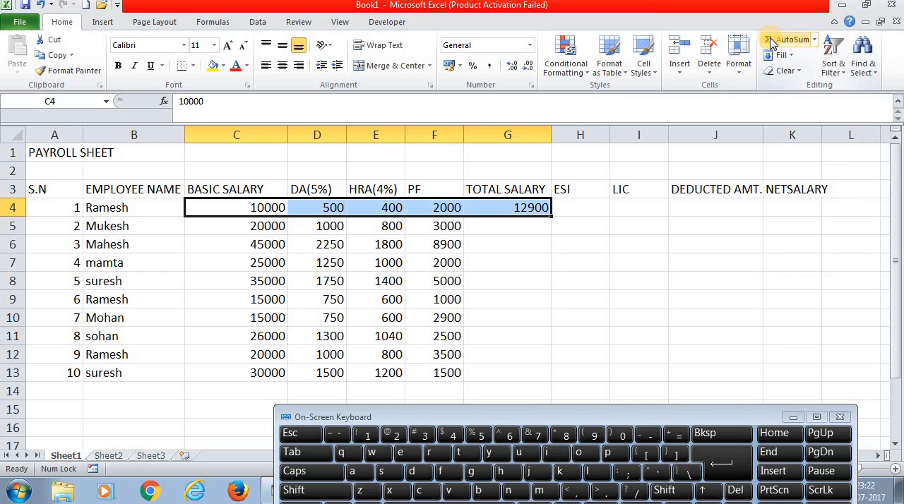
click(538, 240)
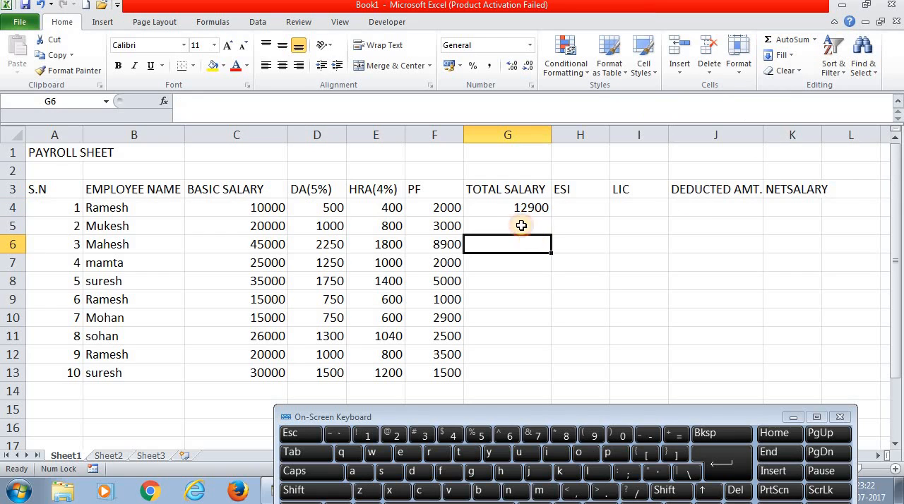
click(521, 209)
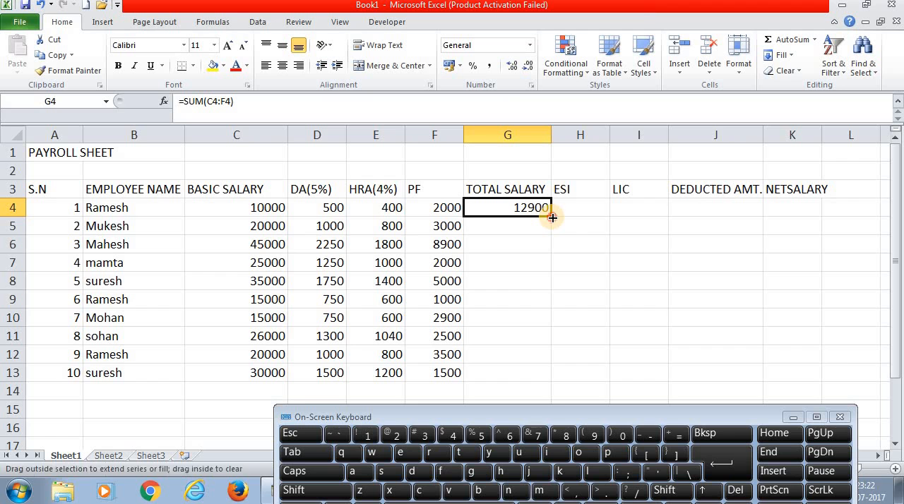
double_click(551, 217)
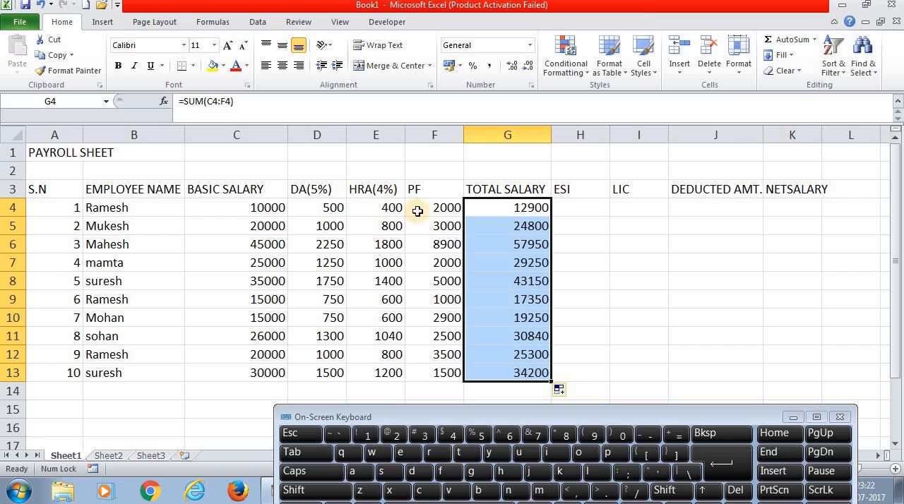
- Calculate the first employee's ESI in cell H4 with the formula =F4/2 and fill it down to H13
click(578, 208)
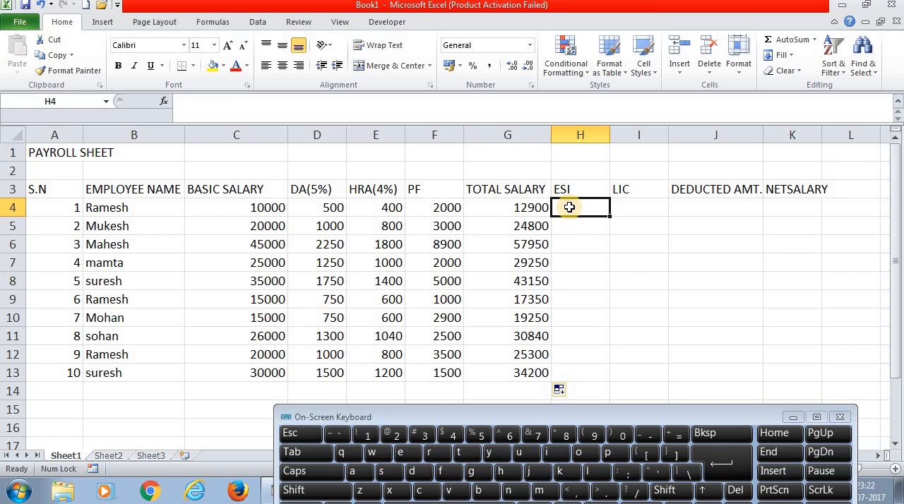
click(675, 434)
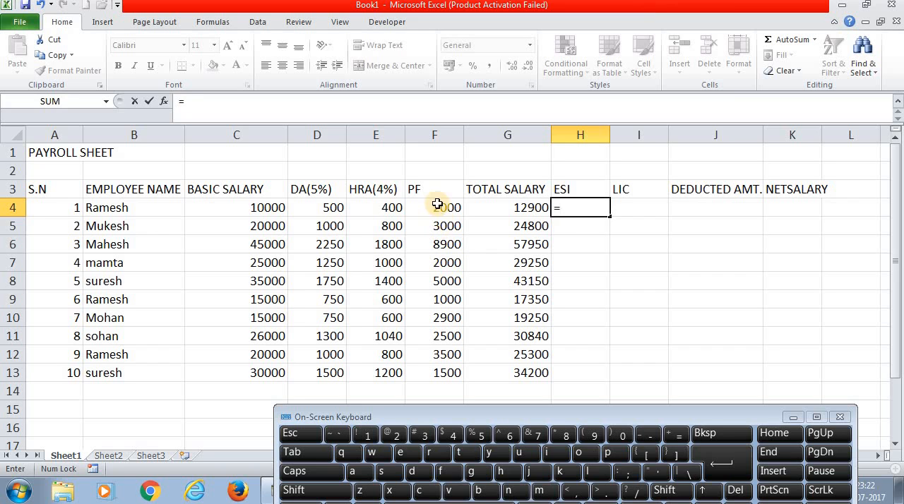
click(438, 210)
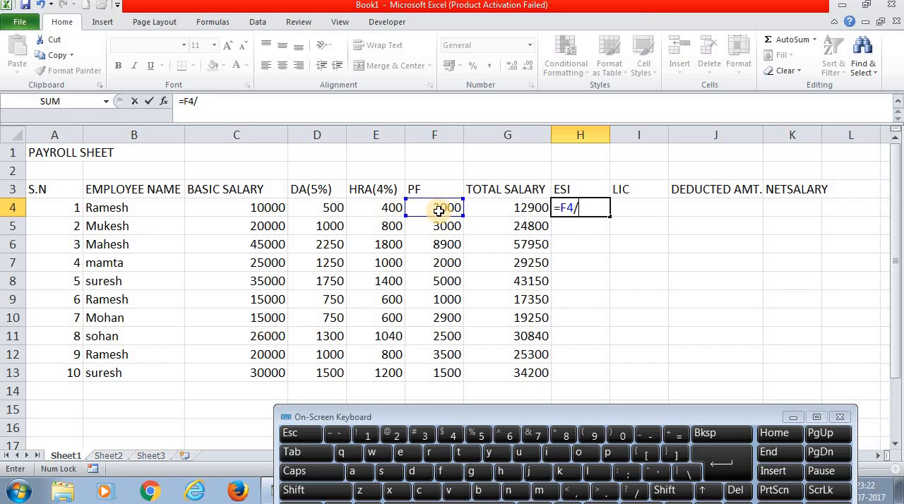
text(/2)
key(Return)
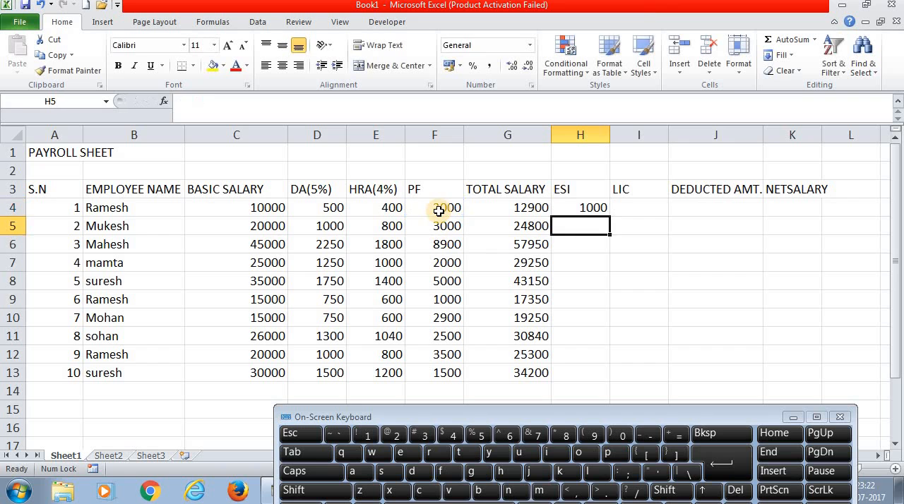
click(580, 207)
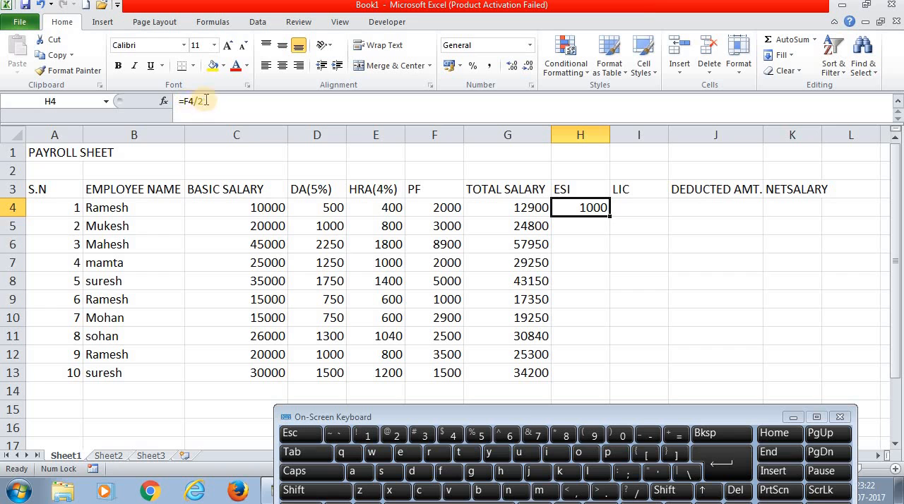
click(510, 208)
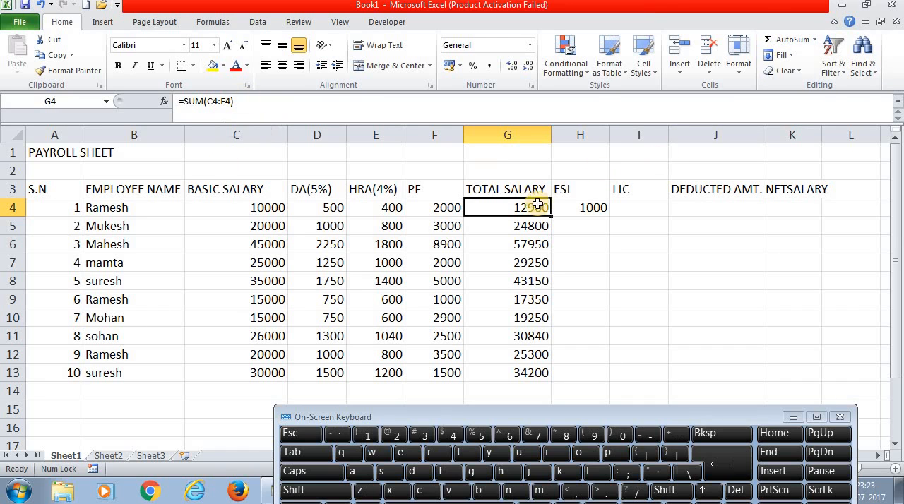
click(586, 212)
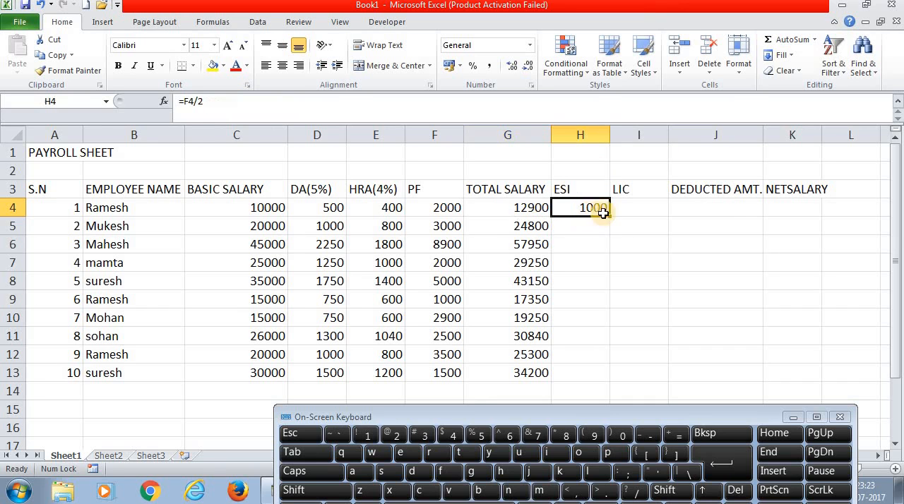
double_click(611, 218)
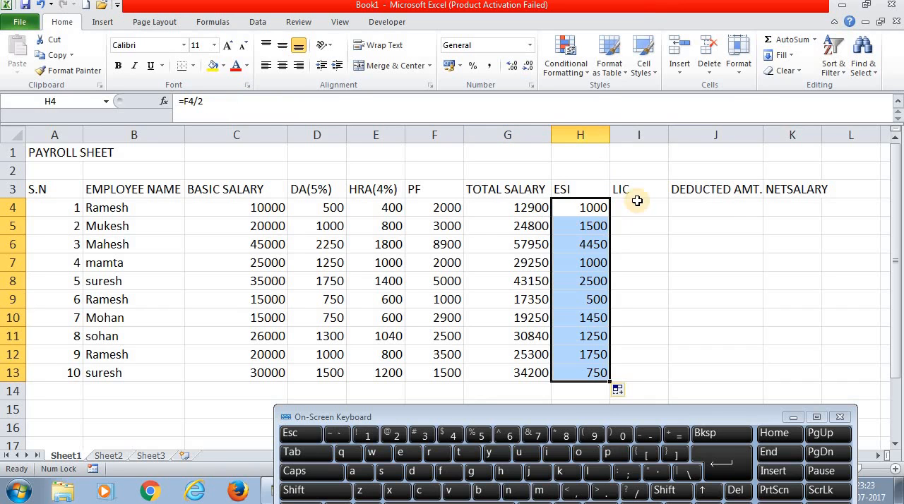
- Enter the LIC amounts 1000, 2000 and 3000 for the first three employees in cells I4 to I6
click(635, 204)
text(100)
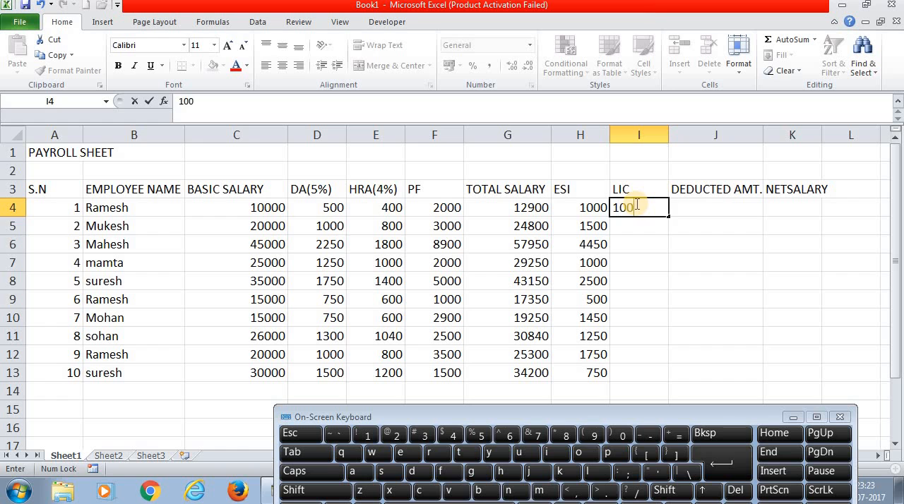
key(Return)
text(2)
key(Return)
text(3000)
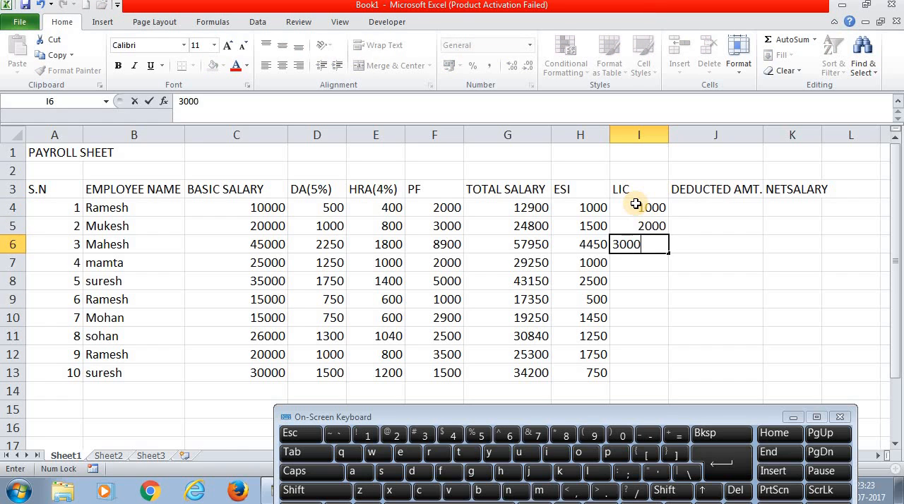
key(Return)
- Enter the LIC amounts 1000, 2000, 3000 and 4000 for the fourth to seventh employees in cells I7 to I10
text(1000)
key(Return)
text(20)
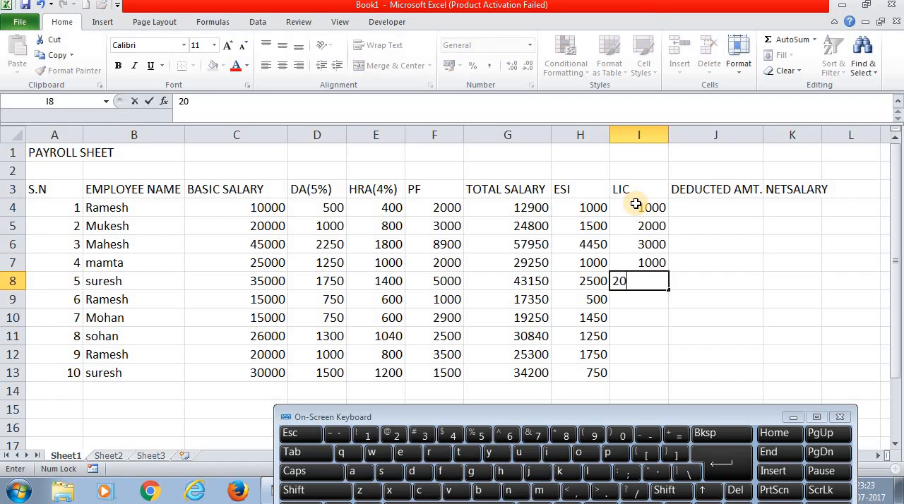
key(Return)
text(3000)
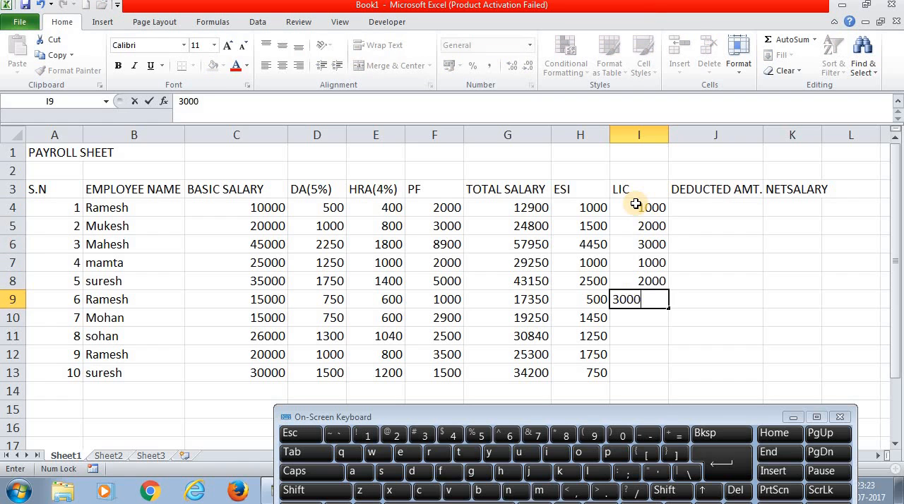
key(Return)
text(4000)
key(Return)
- Enter the LIC amounts 2000, 1500 and 2000 for the last three employees in cells I11 to I13
text(2000)
key(Return)
text(1)
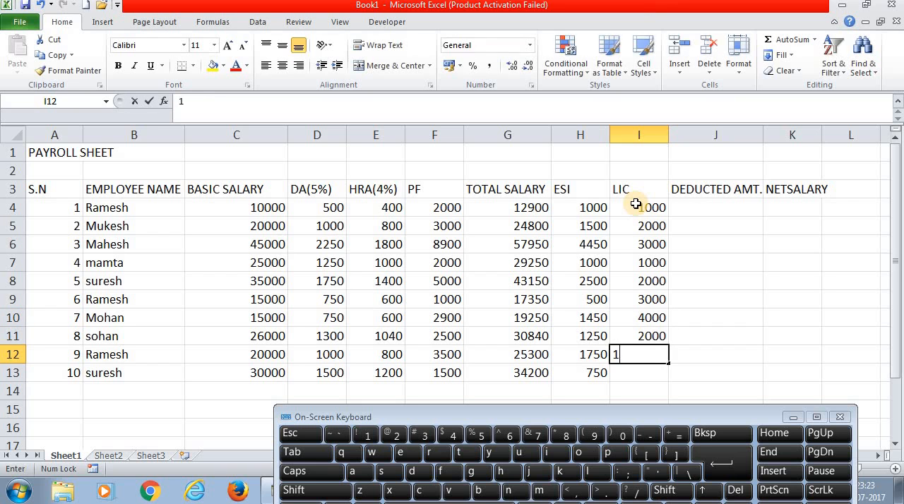
text(500)
key(Return)
text(200)
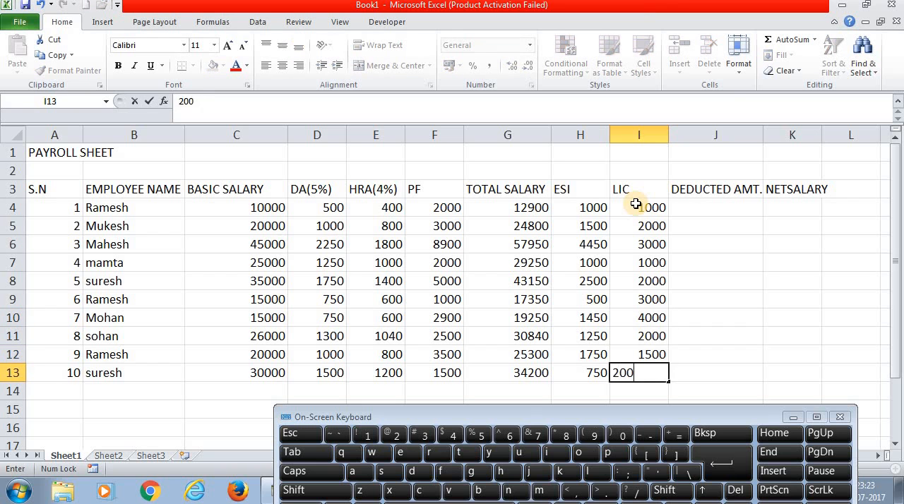
text(0)
key(Return)
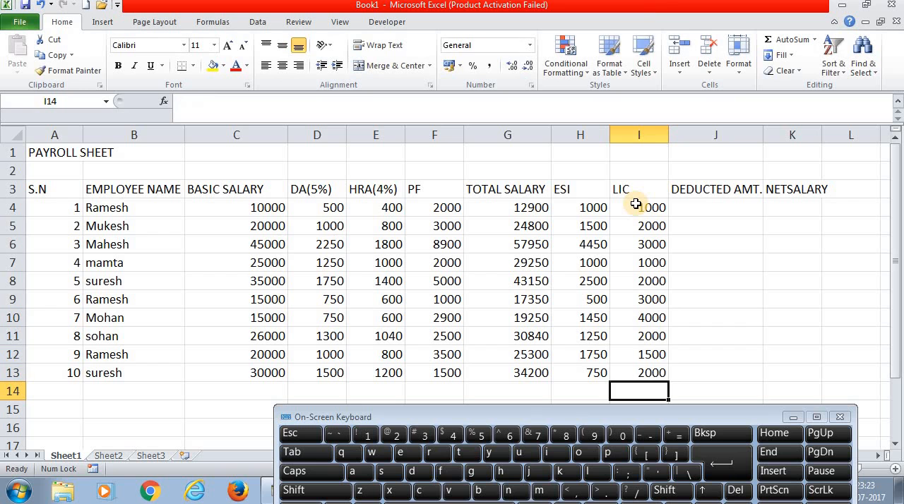
click(701, 210)
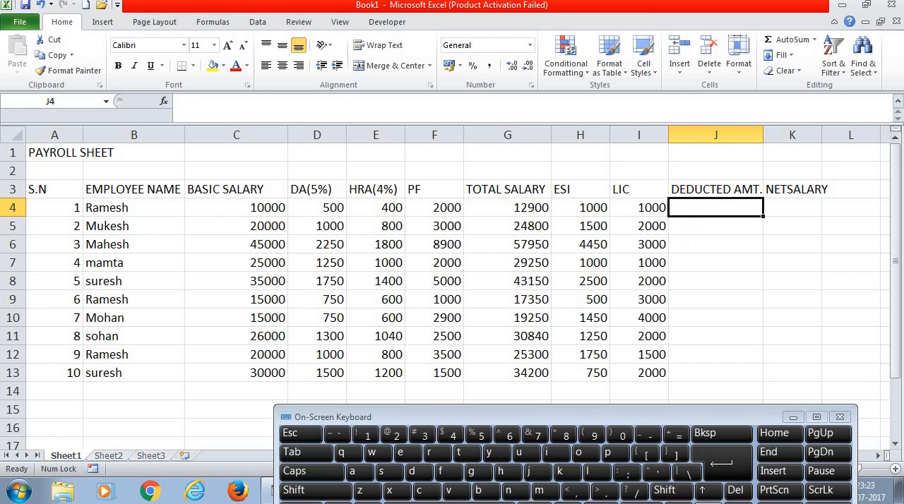
click(675, 437)
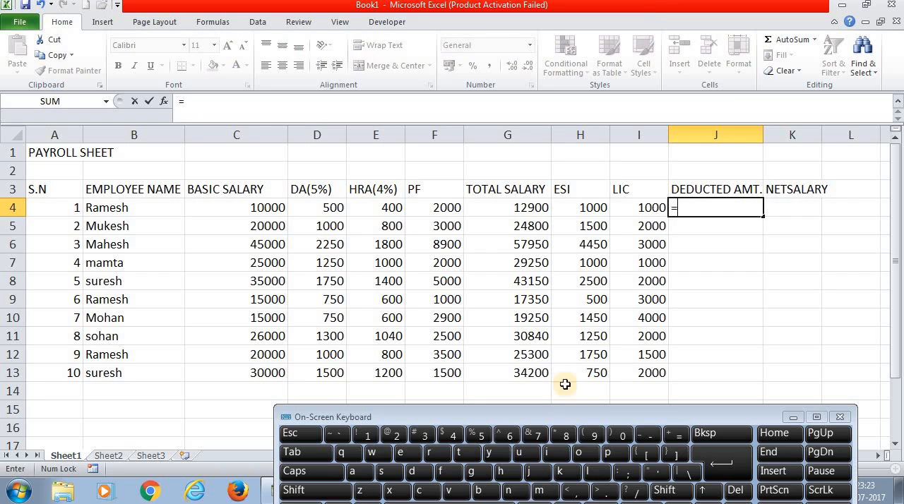
click(582, 210)
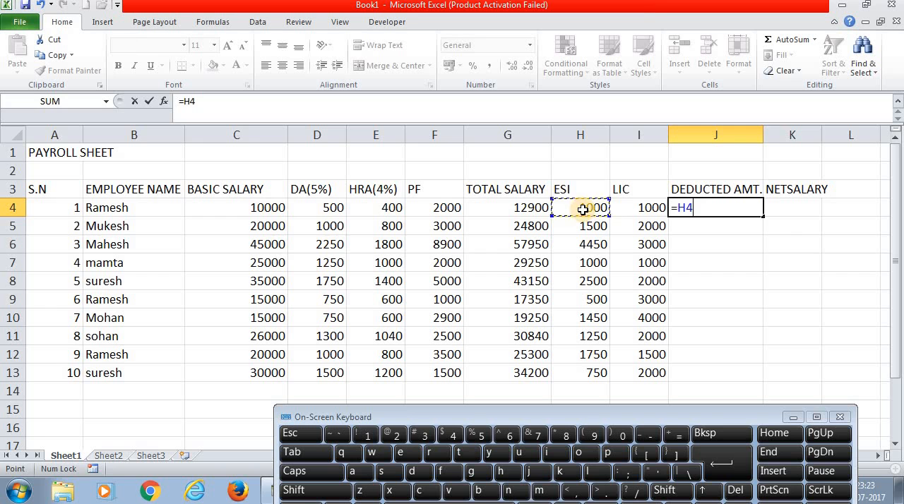
click(712, 432)
click(712, 433)
click(479, 209)
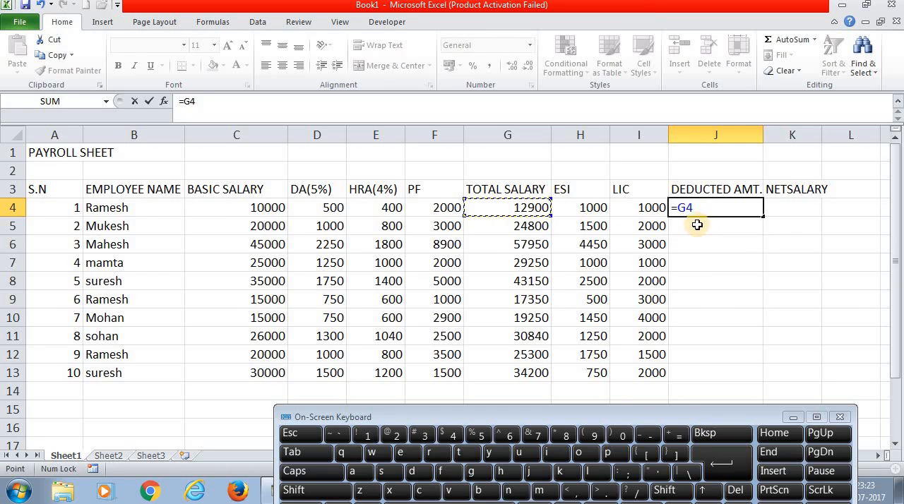
click(637, 433)
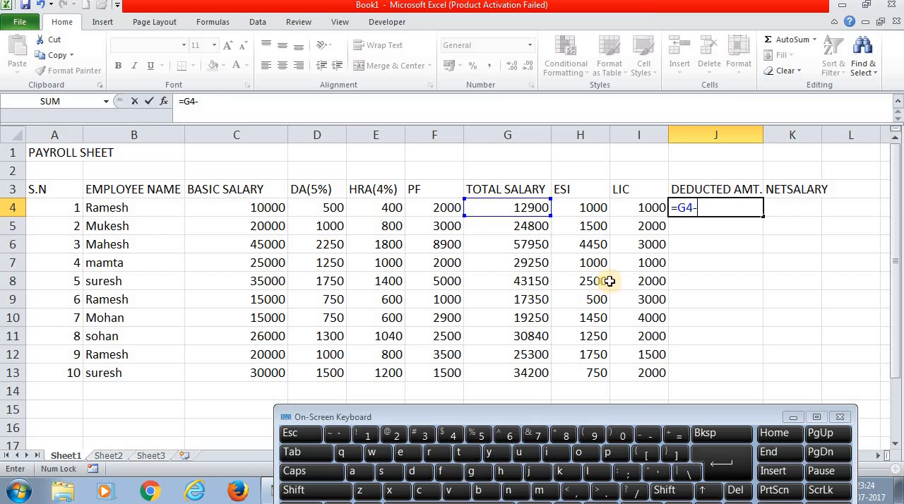
click(588, 209)
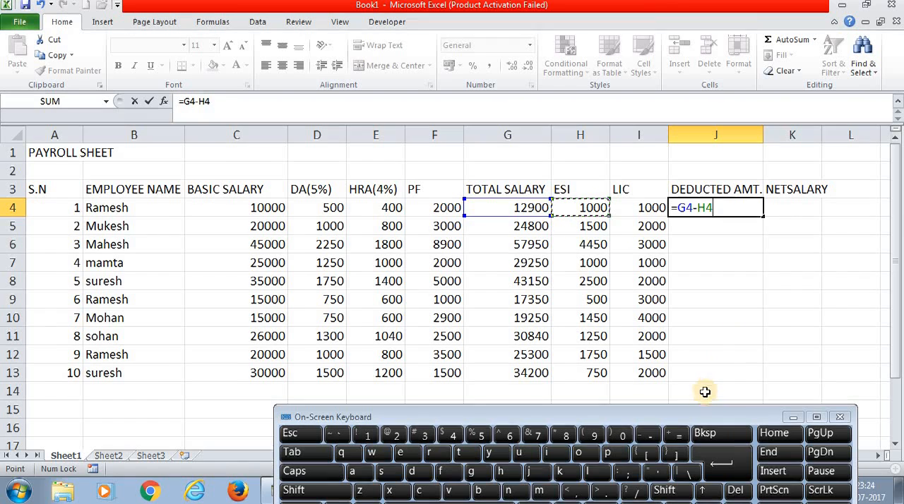
click(710, 433)
click(710, 433)
click(710, 434)
click(709, 434)
click(710, 434)
click(710, 433)
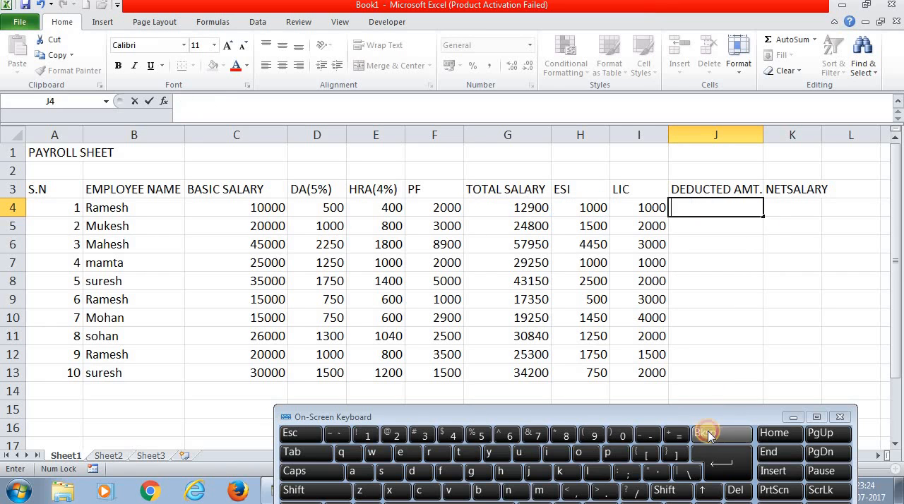
click(724, 295)
- Review the DEDUCTED AMT. heading and the first employee's salary components, total salary and ESI in row 4
click(692, 189)
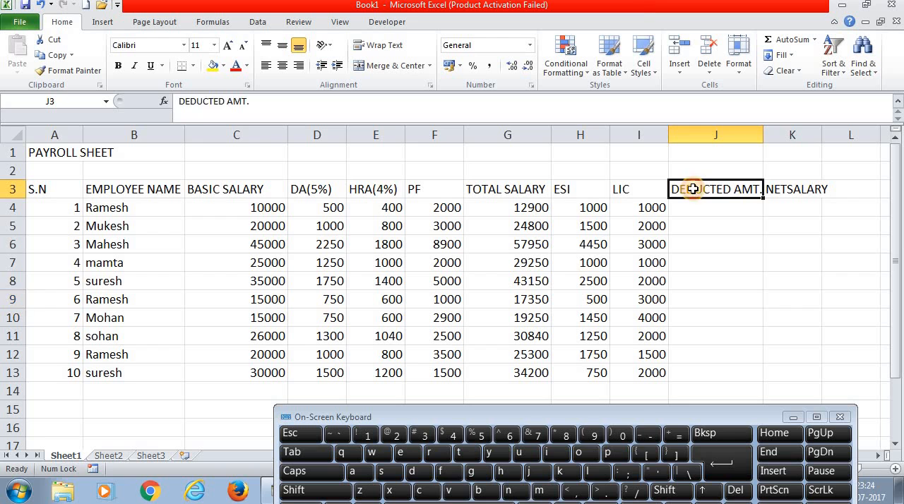
click(581, 206)
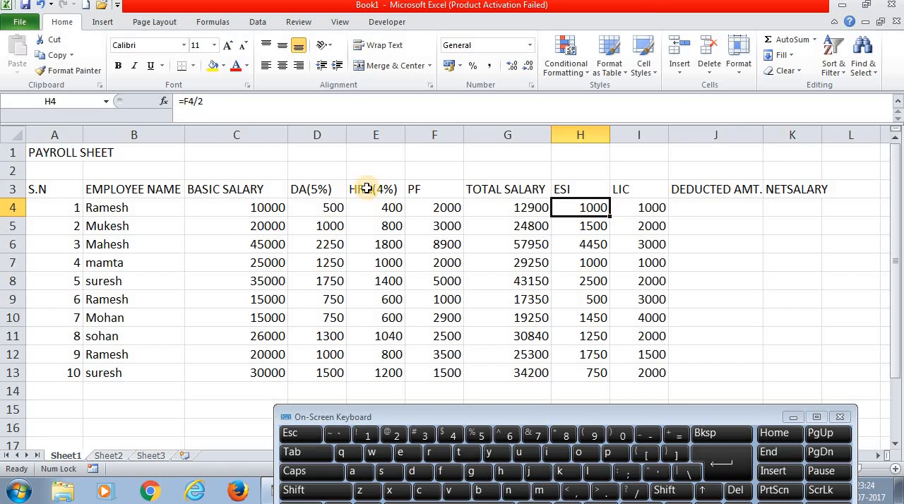
click(316, 207)
click(273, 208)
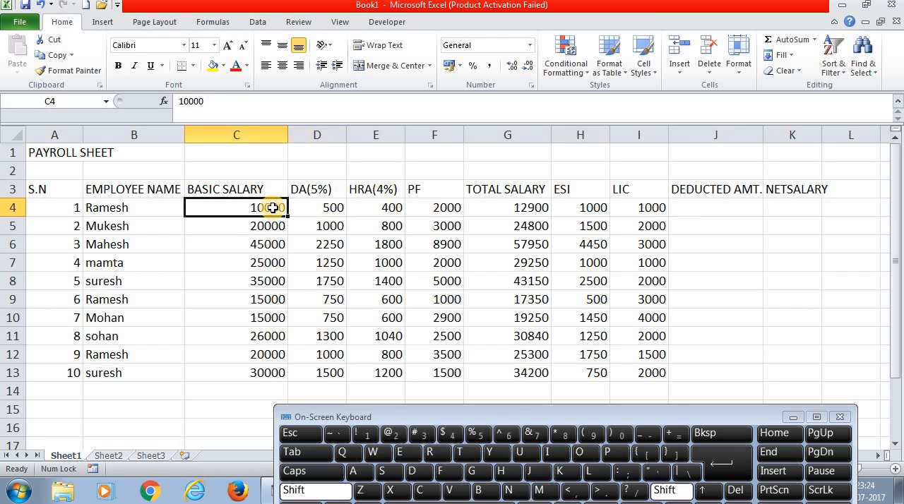
key(shift+Right)
key(shift+Right)
key(shift+Right)
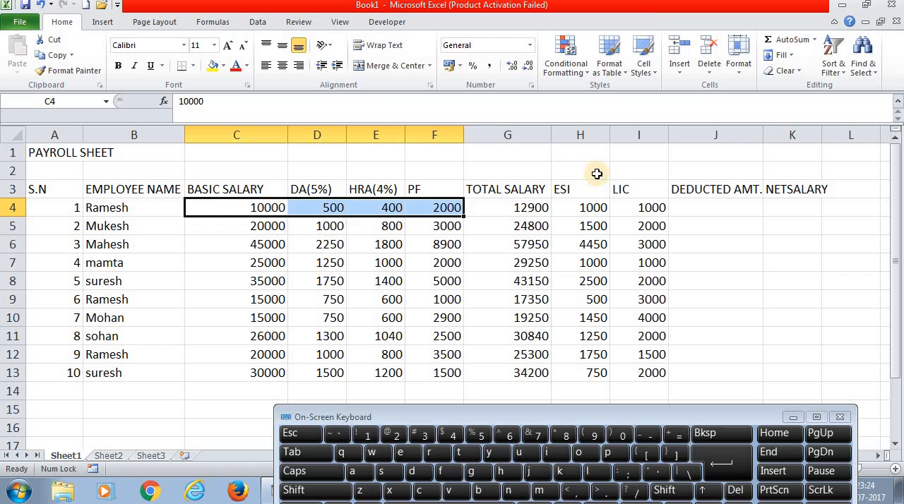
click(528, 206)
click(572, 209)
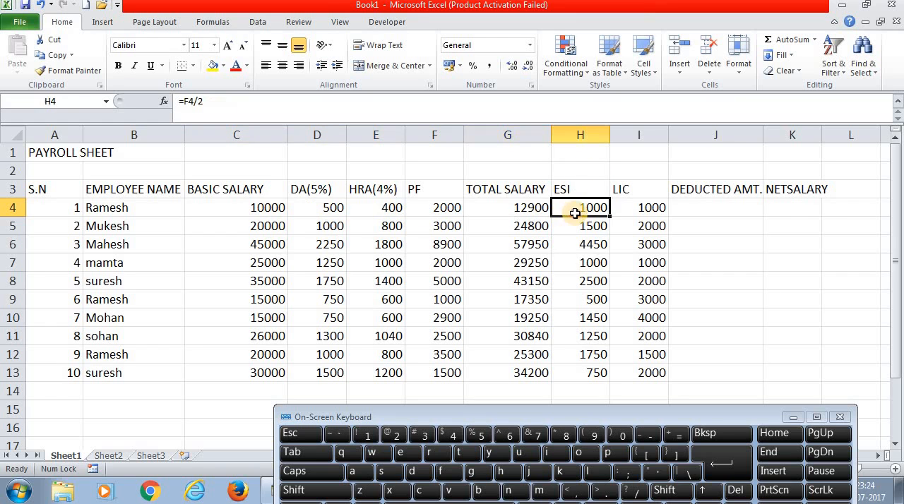
- Sum the first employee's ESI and LIC (H4:I4) into the DEDUCTED AMT. cell J4 using AutoSum
key(shift+Right)
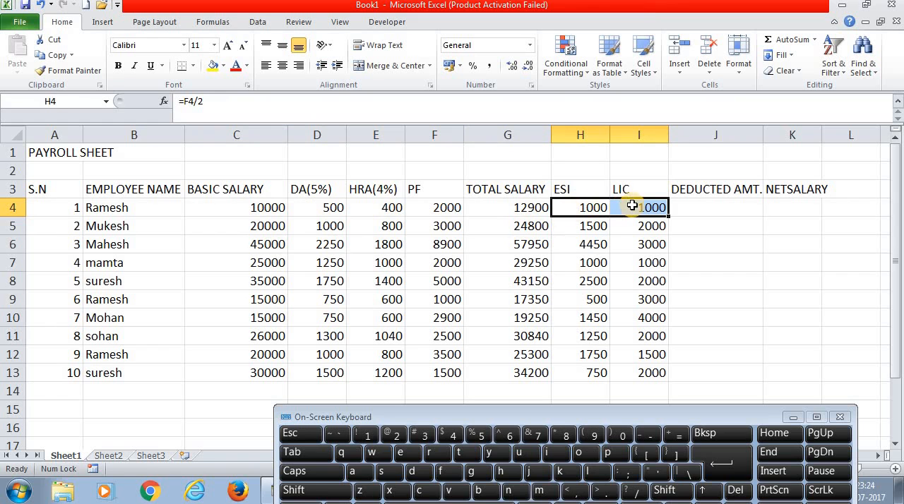
click(695, 209)
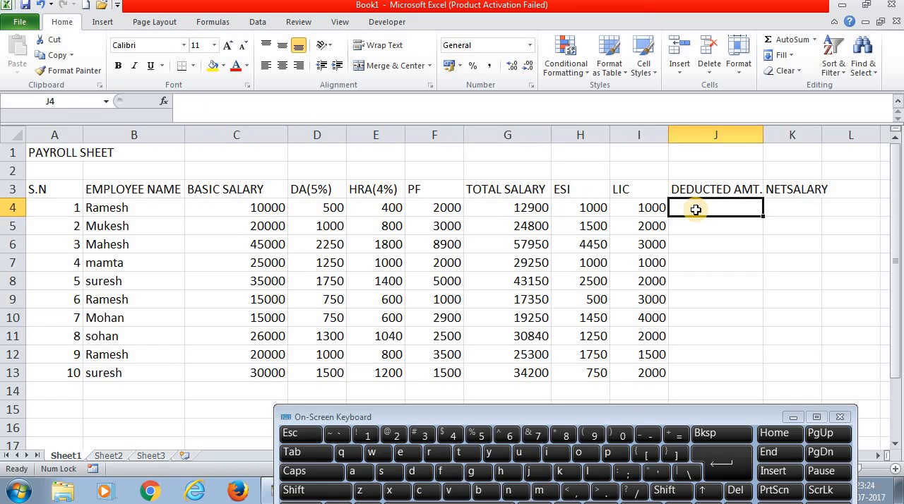
key(Left)
key(Left)
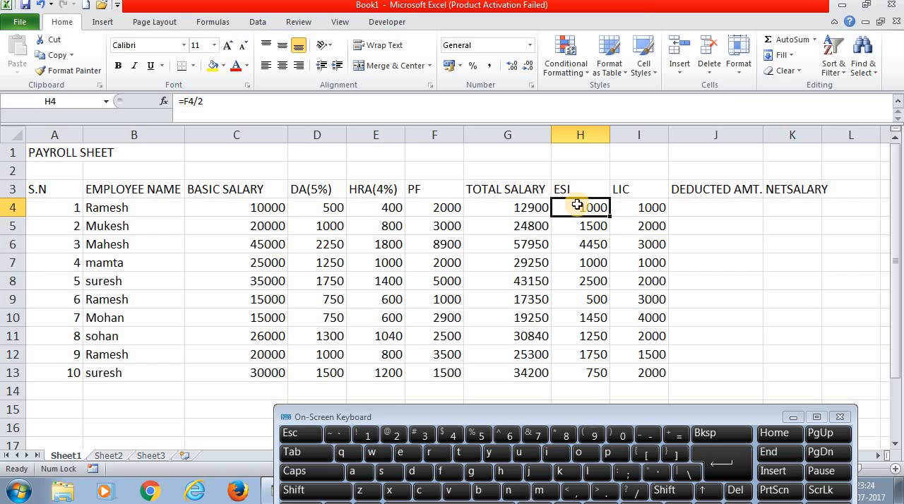
drag(579, 205, 686, 210)
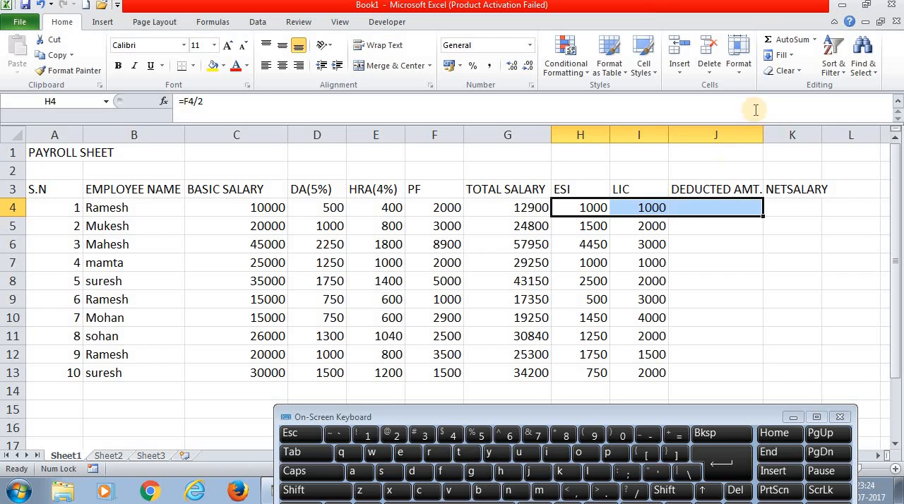
click(768, 47)
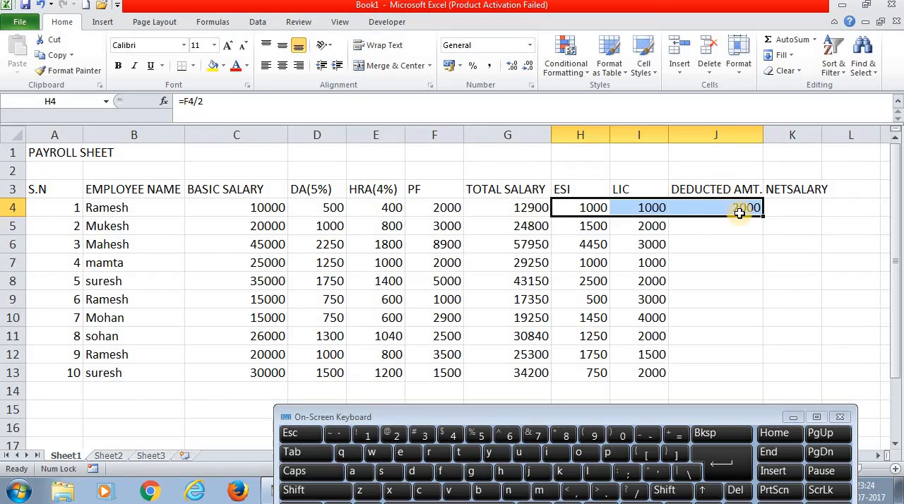
- Fill the deducted amount formula from J4 down to J13 for all employees
click(710, 243)
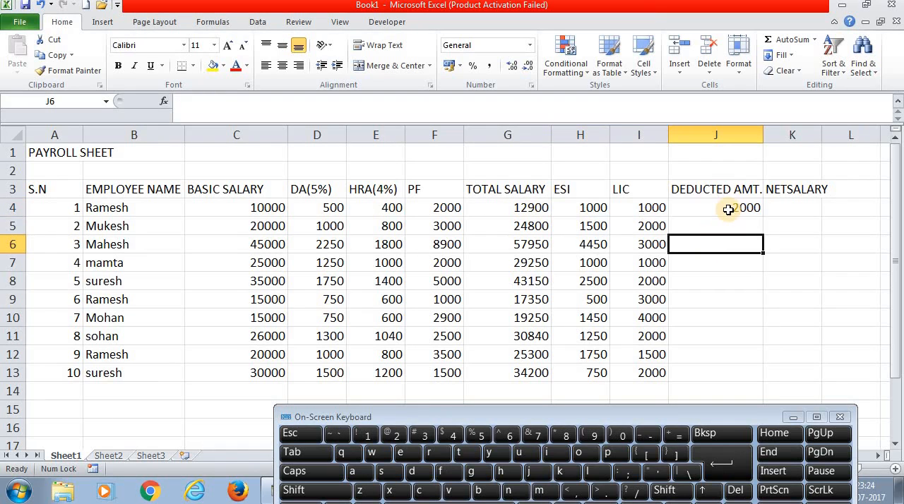
click(732, 208)
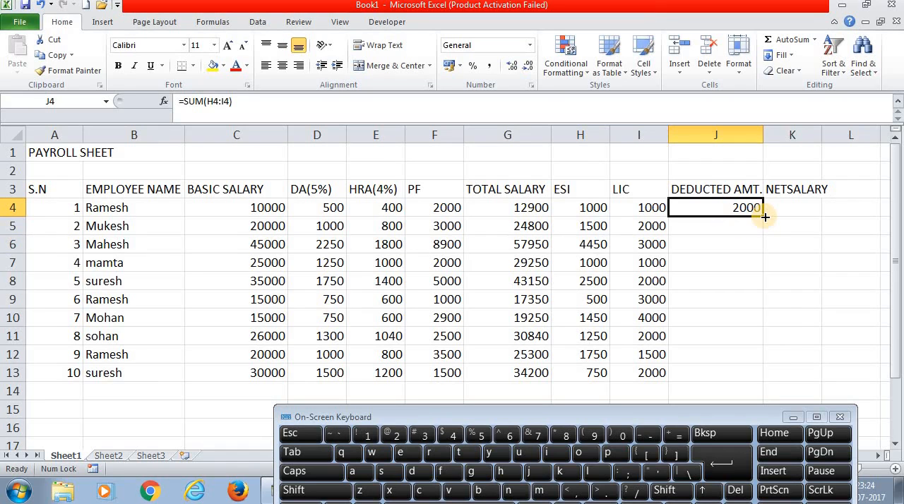
double_click(764, 216)
- Calculate the net salary in K4 with the formula =G4-J4 and fill it down to K13
click(778, 212)
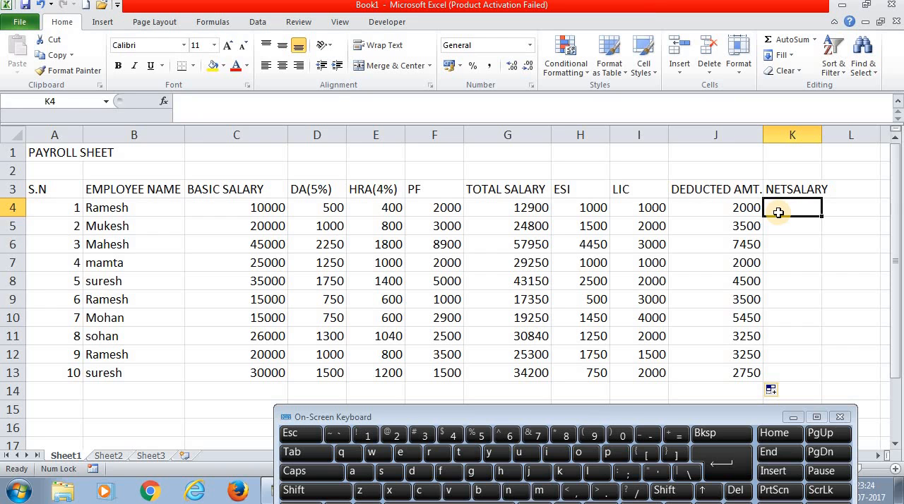
click(673, 440)
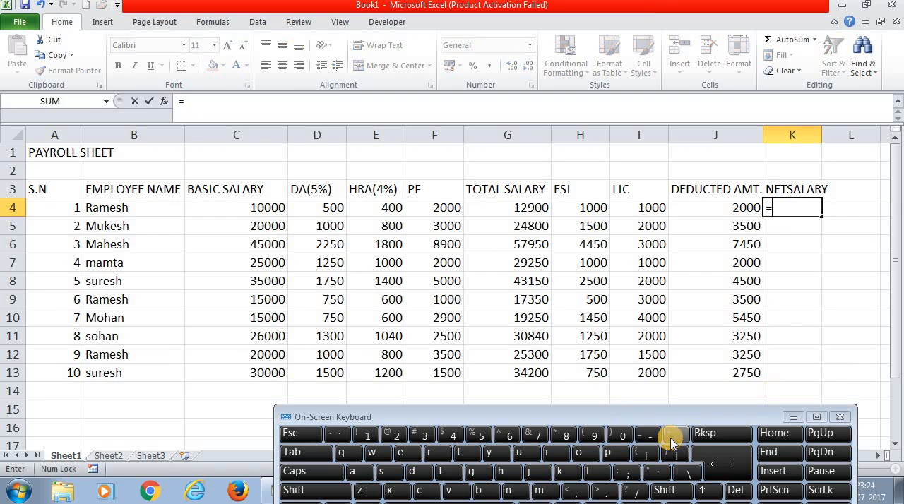
click(521, 207)
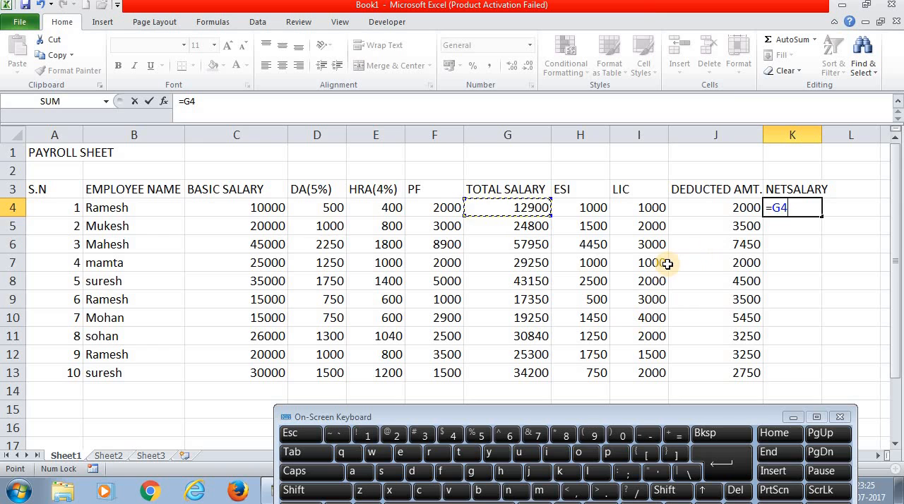
text(-)
click(705, 208)
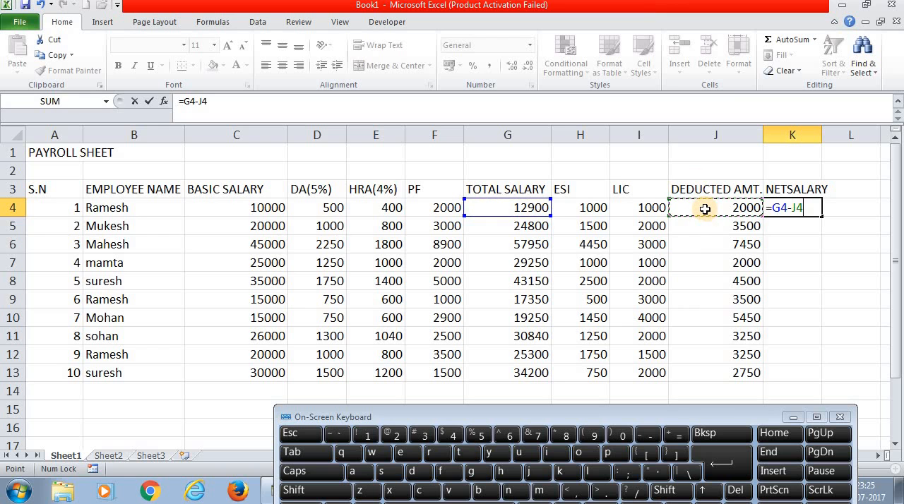
key(Return)
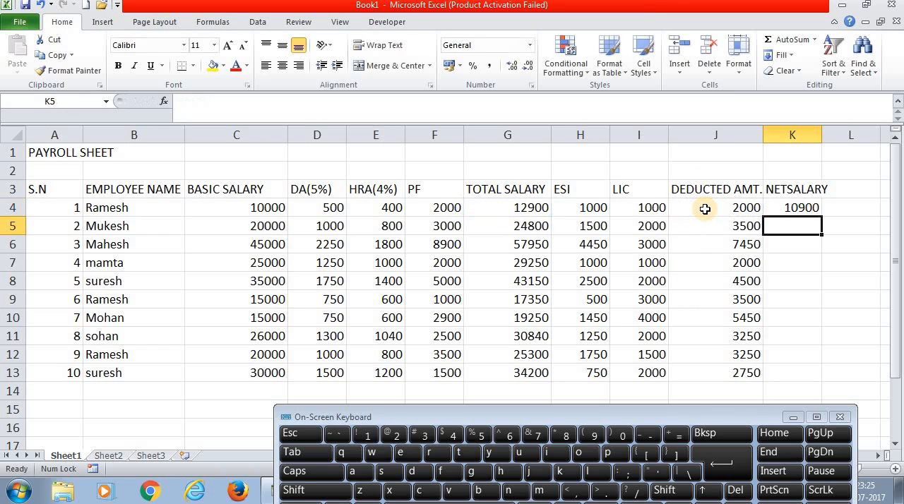
click(798, 209)
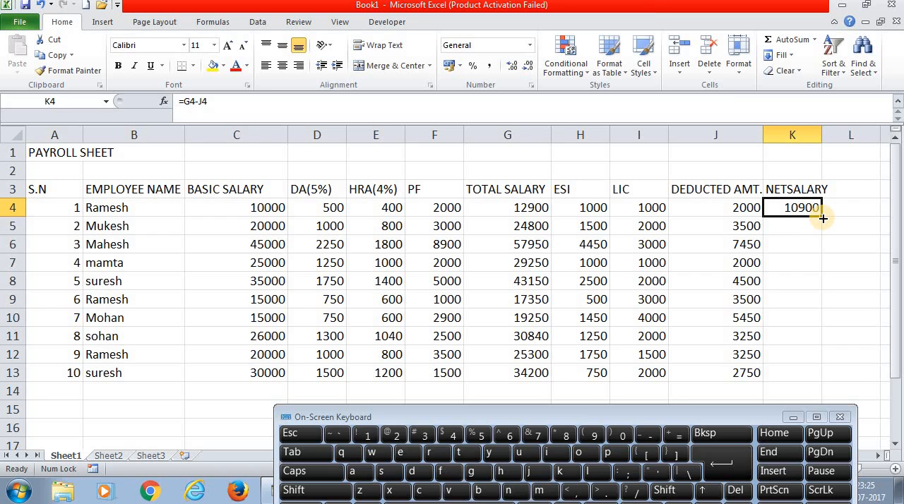
double_click(823, 218)
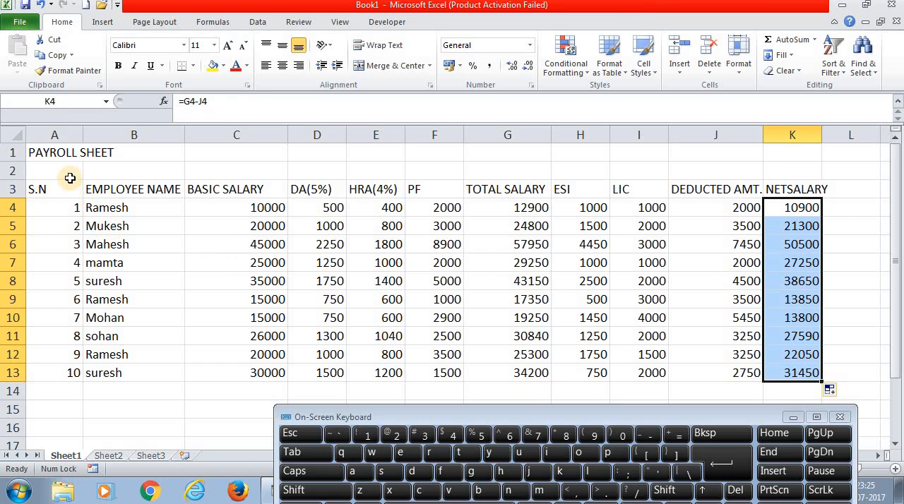
- Merge and center the PAYROLL SHEET title across cells A1 to K1
click(55, 154)
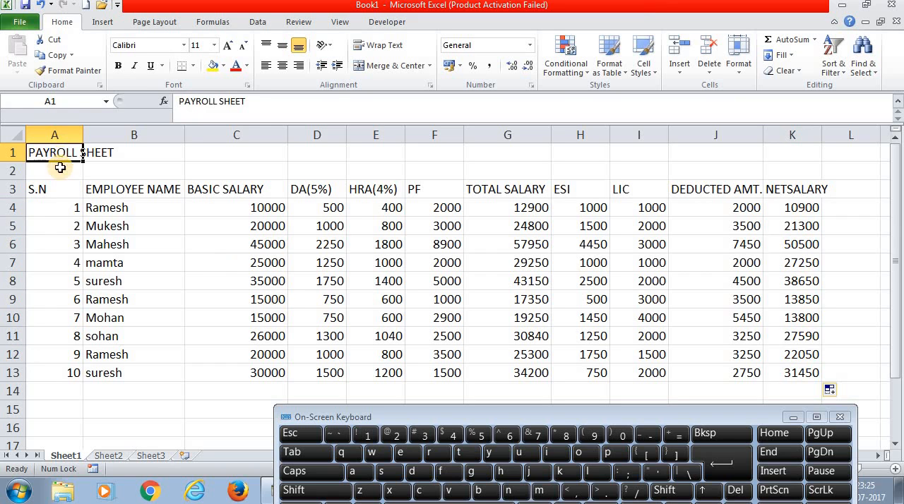
drag(58, 153, 790, 147)
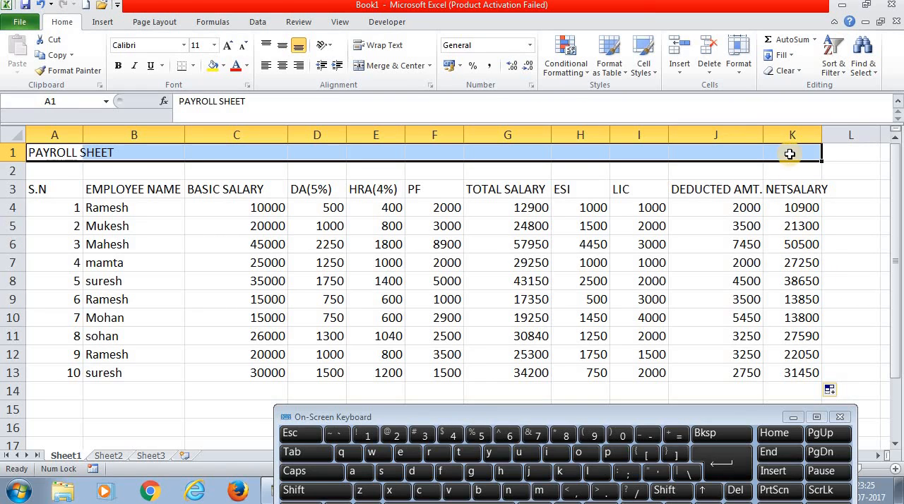
click(375, 66)
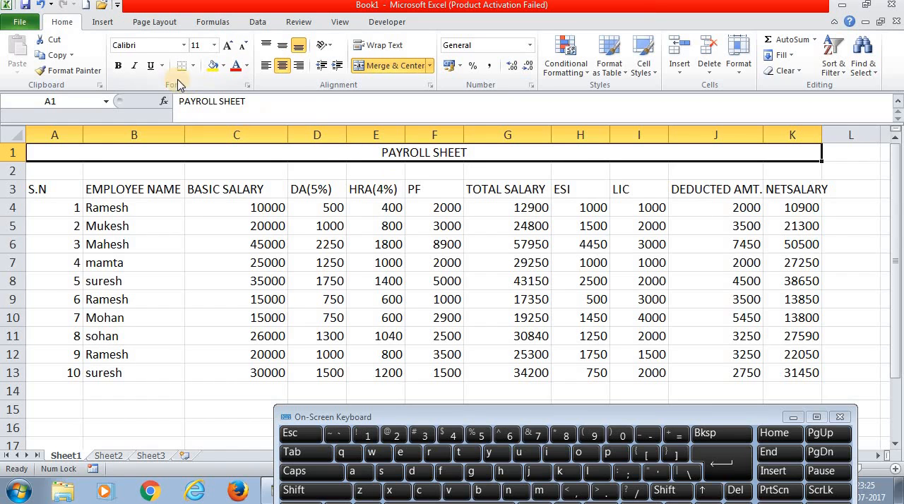
- Format the PAYROLL SHEET title as bold, size 16, with red text and a yellow fill
click(118, 66)
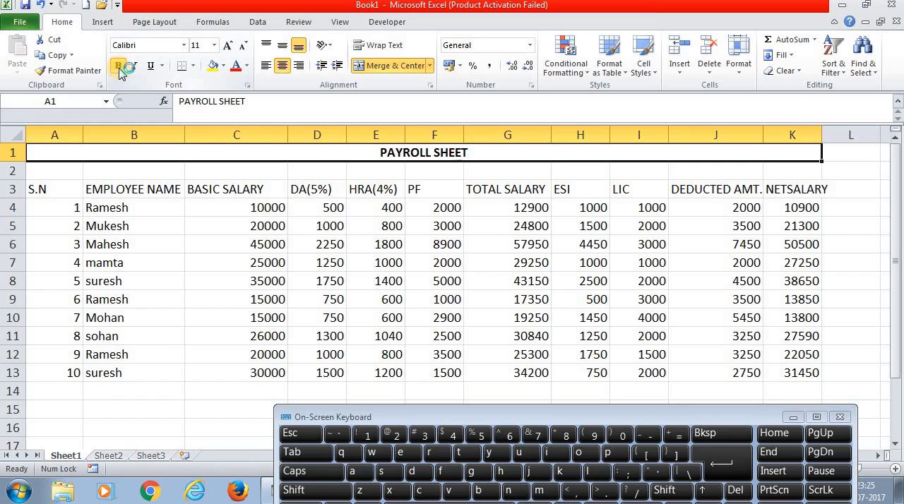
click(214, 45)
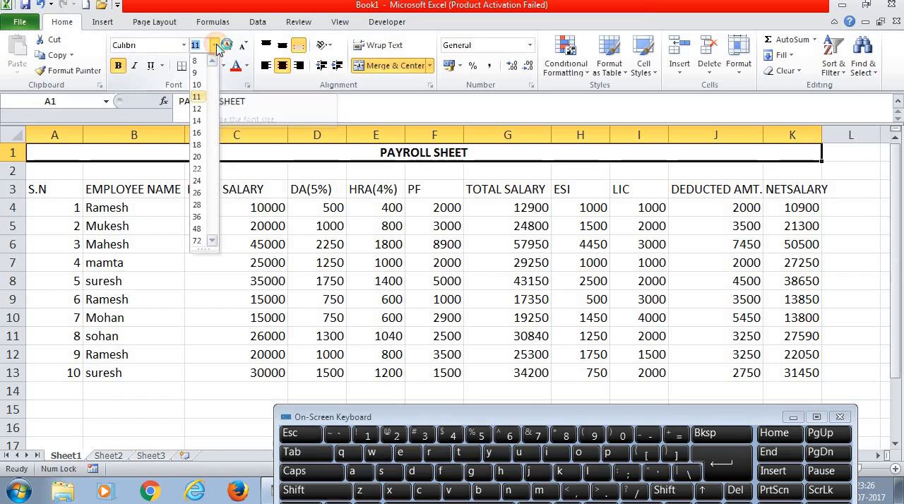
click(198, 134)
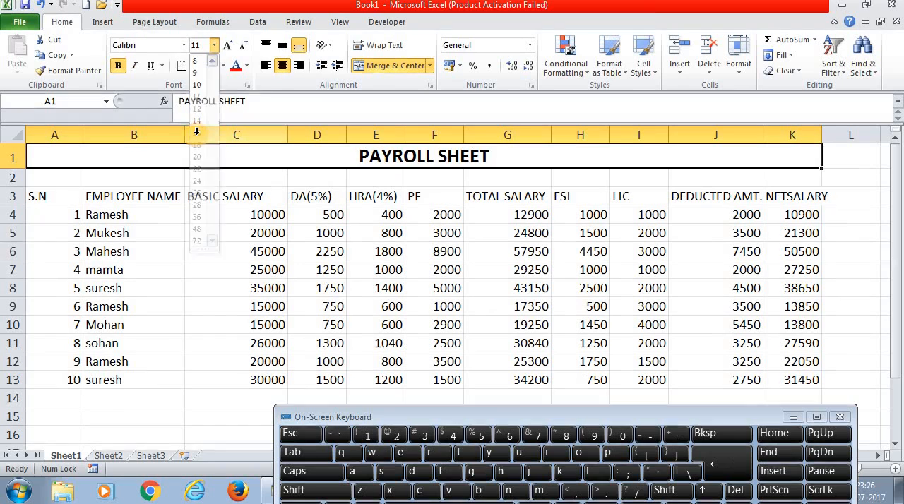
click(237, 70)
click(214, 70)
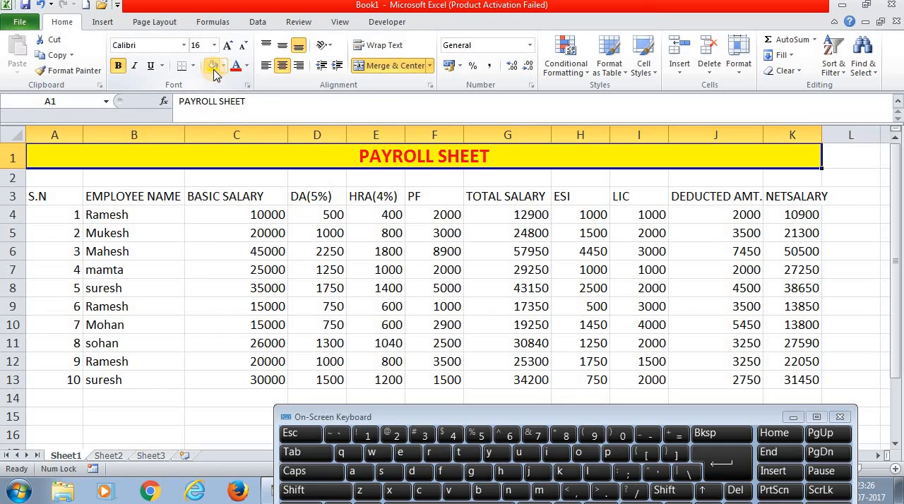
- Center the S.N heading and serial numbers in A3 to A13 both horizontally and vertically
click(60, 198)
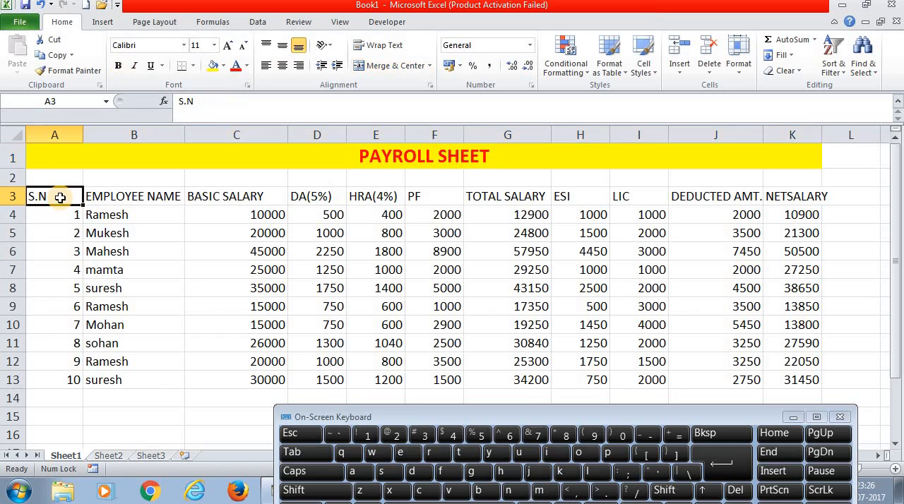
click(70, 157)
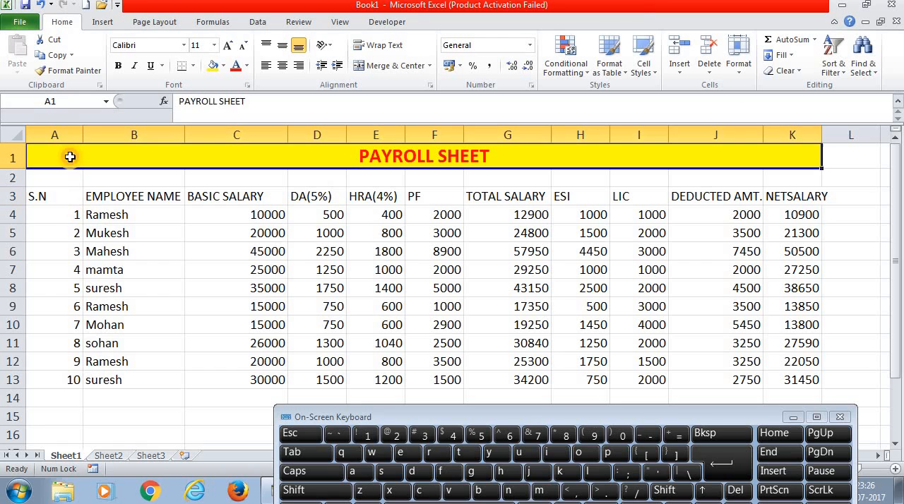
click(58, 196)
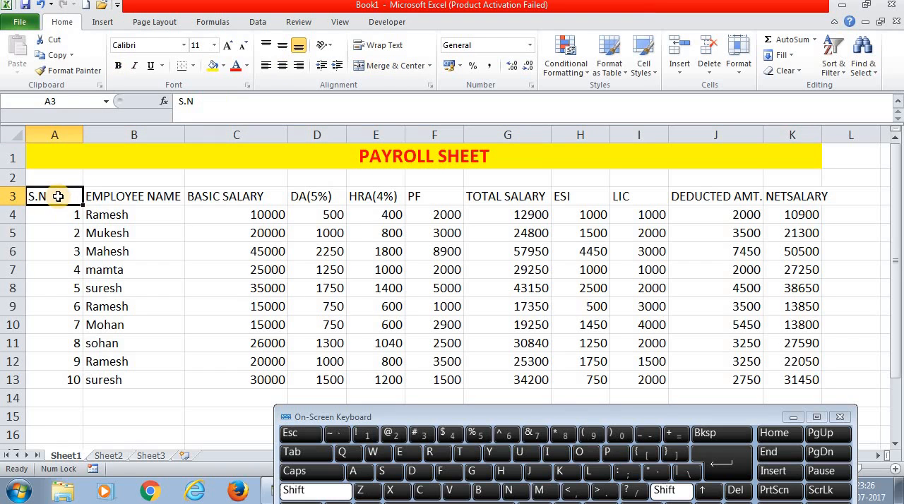
key(shift+Down)
key(shift+Down)
key(shift+Down)
key(shift+Down)
key(shift+Down)
key(shift+Down)
key(shift+Down)
key(shift+Down)
key(shift+Down)
key(shift+Down)
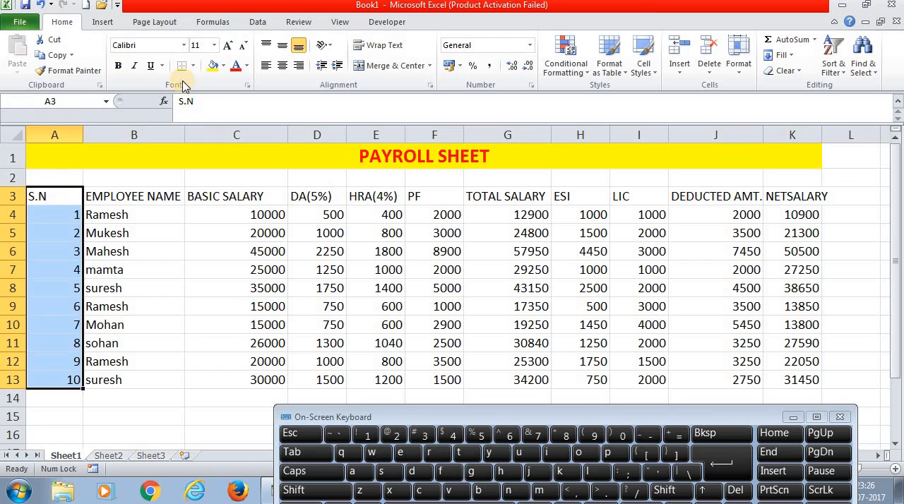
click(282, 65)
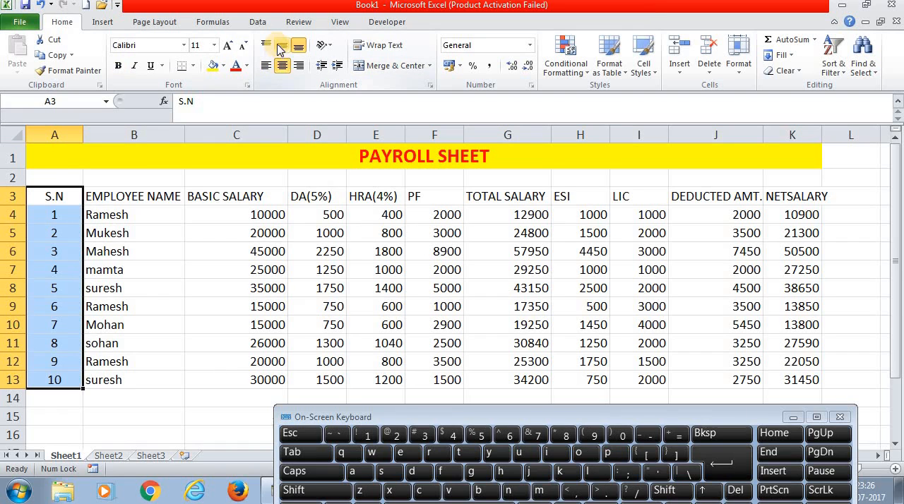
click(281, 47)
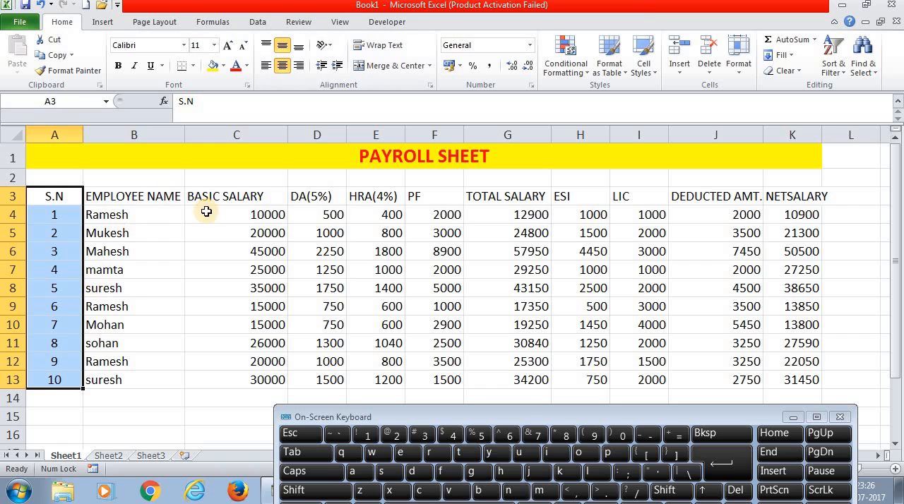
- Center all the salary and deduction figures in C4 to K13 horizontally and vertically
click(242, 214)
key(shift+Right)
key(shift+Right)
key(shift+Right)
key(shift+Right)
key(shift+Right)
key(shift+Right)
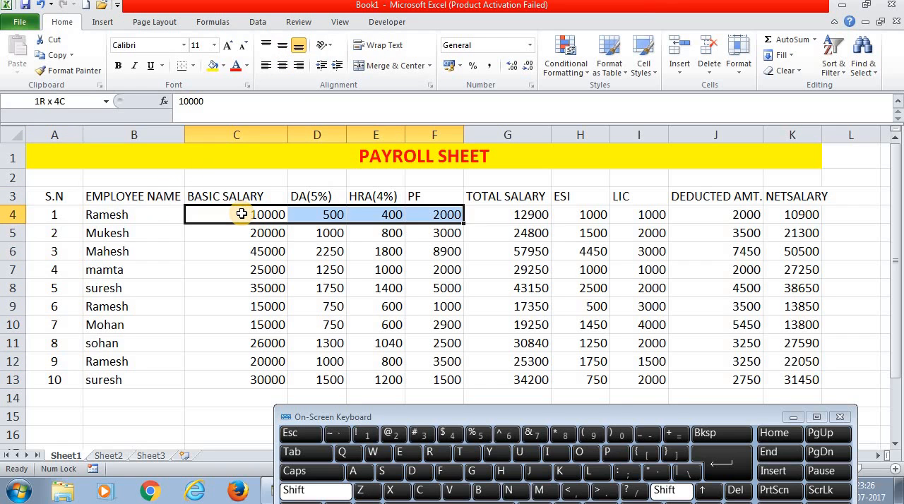
key(shift+Right)
key(shift+Right)
key(shift+Down)
key(shift+Down)
key(shift+Down)
key(shift+Down)
key(shift+Down)
key(shift+Down)
key(shift+Down)
key(shift+Down)
key(shift+Down)
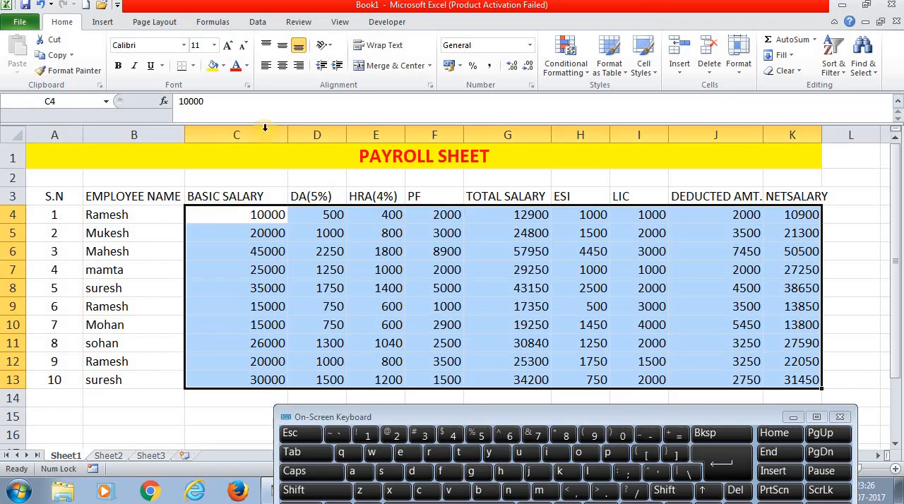
click(282, 68)
click(282, 47)
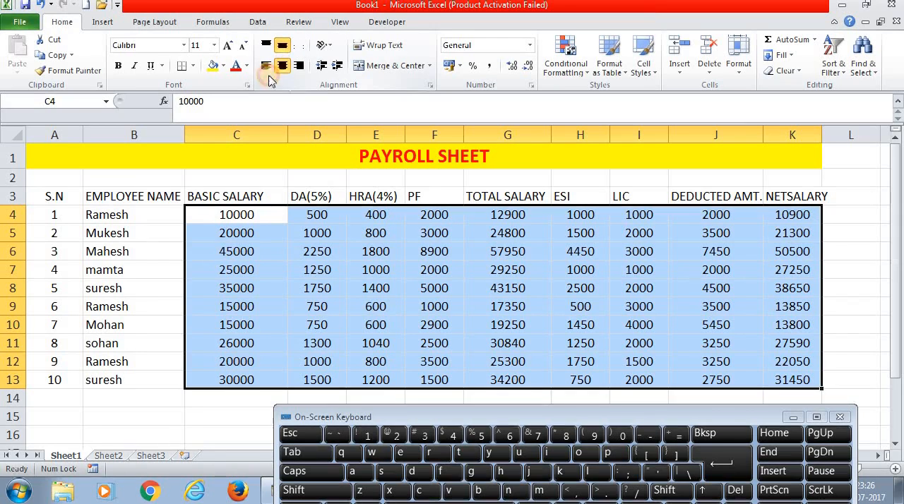
- Apply All Borders to the whole payroll table from A1 to K13, including the title row
click(167, 232)
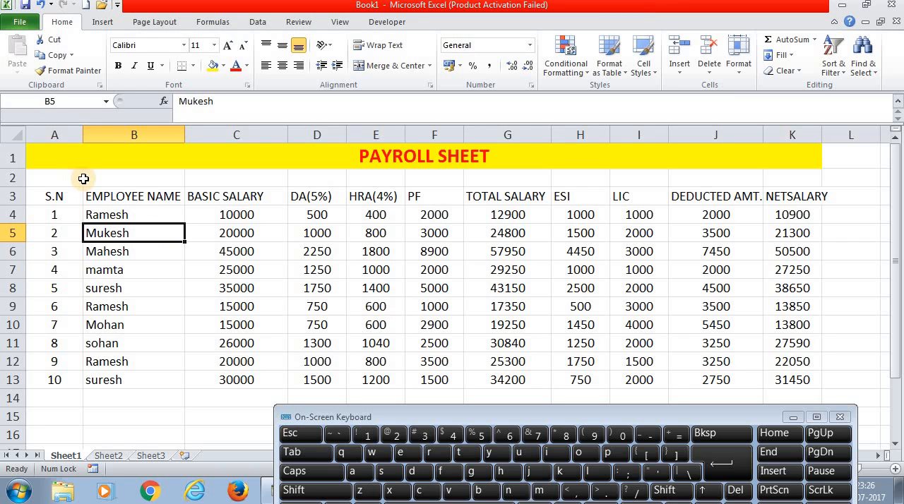
key(ctrl+a)
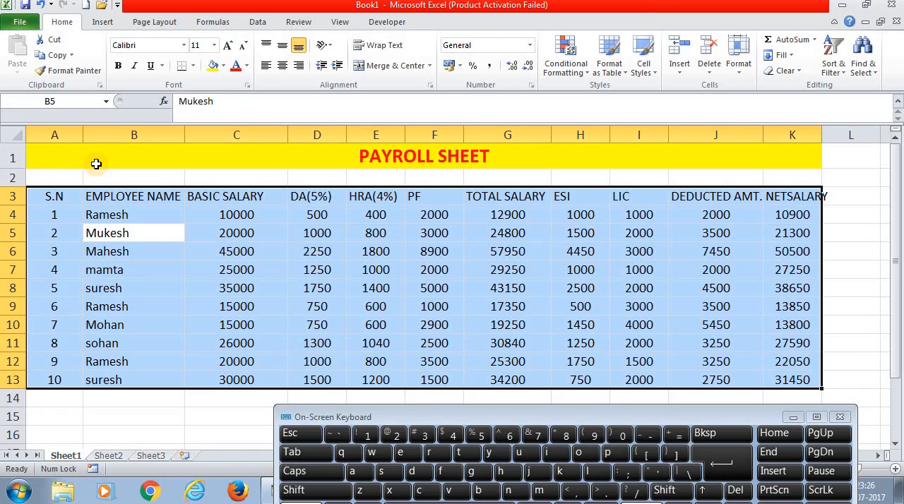
click(57, 153)
key(shift+Down)
key(shift+Down)
key(shift+Down)
key(shift+Down)
key(shift+Down)
key(shift+Down)
key(shift+Down)
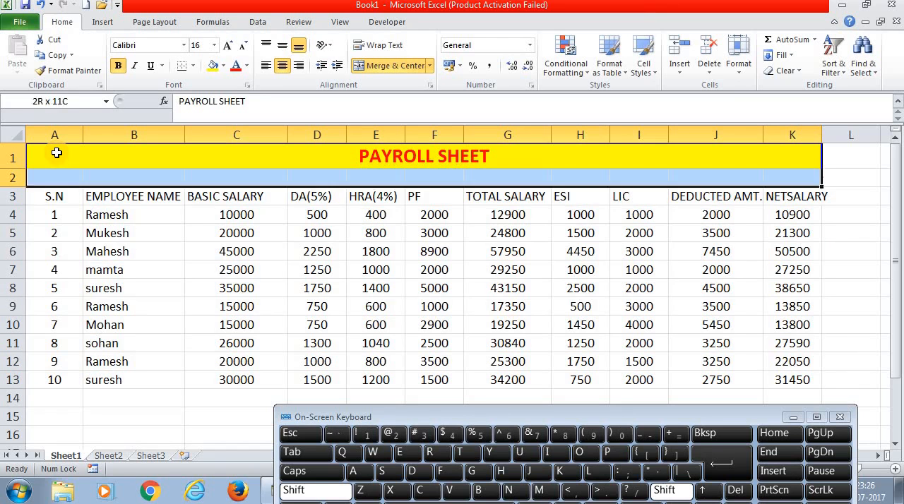
key(shift+Down)
key(shift+Down)
key(shift+Down)
key(shift+Down)
key(shift+Down)
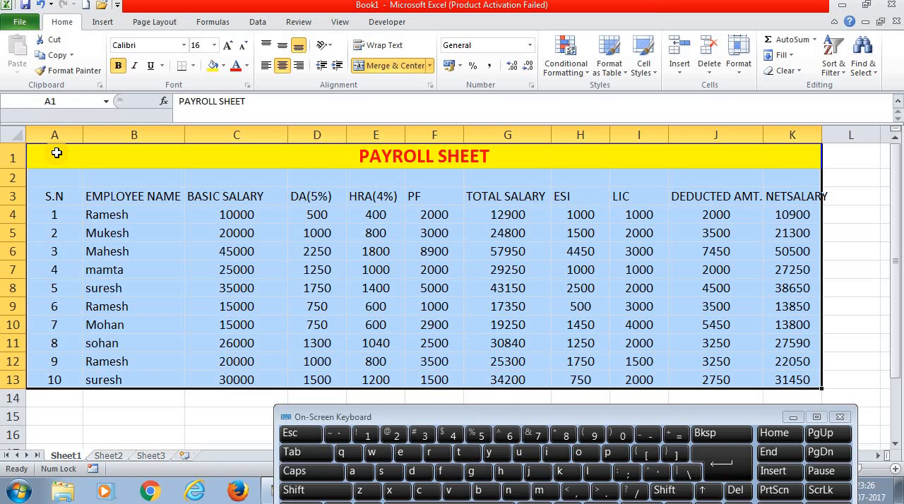
click(192, 65)
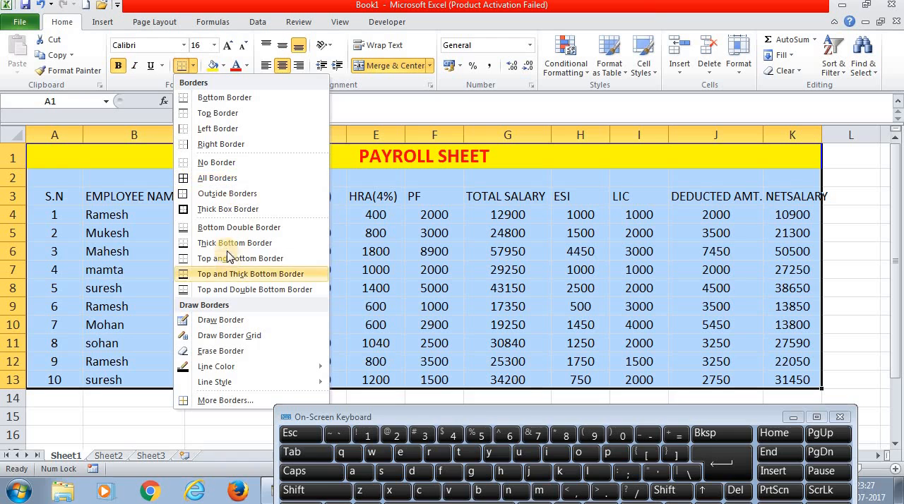
click(204, 182)
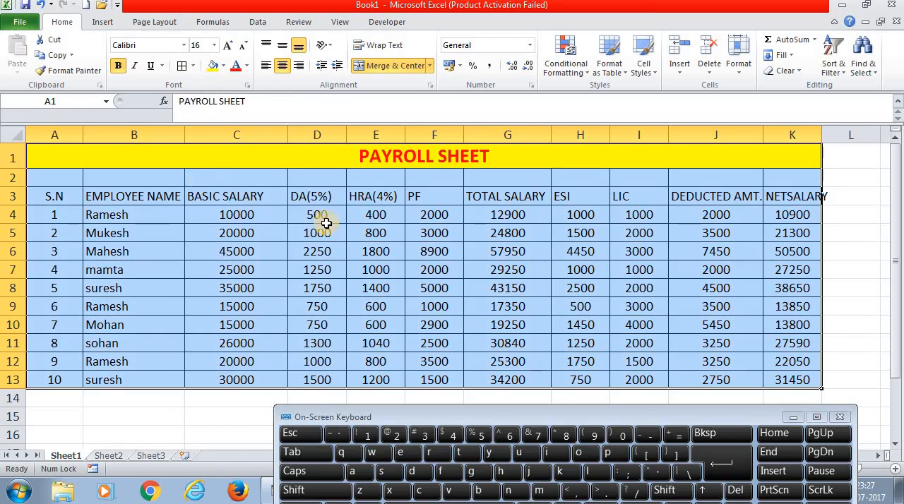
click(370, 250)
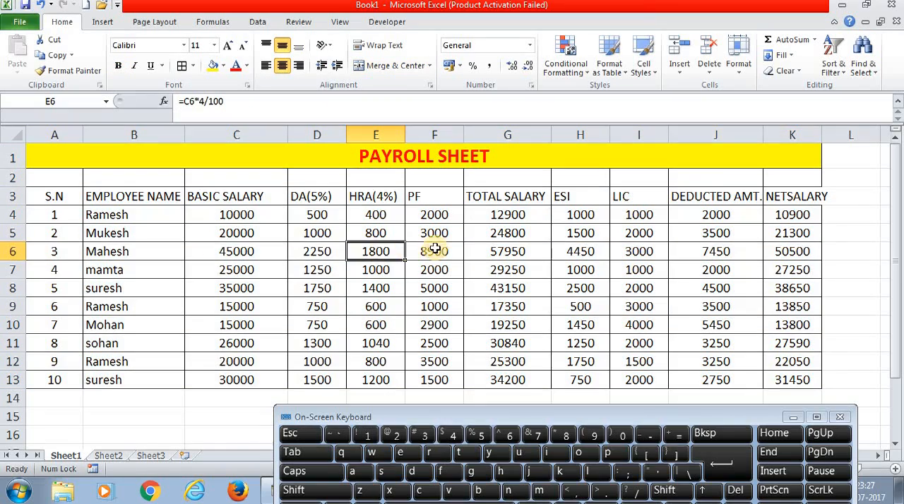
- Make the column headings in A3 to K3 bold and center them horizontally
click(55, 199)
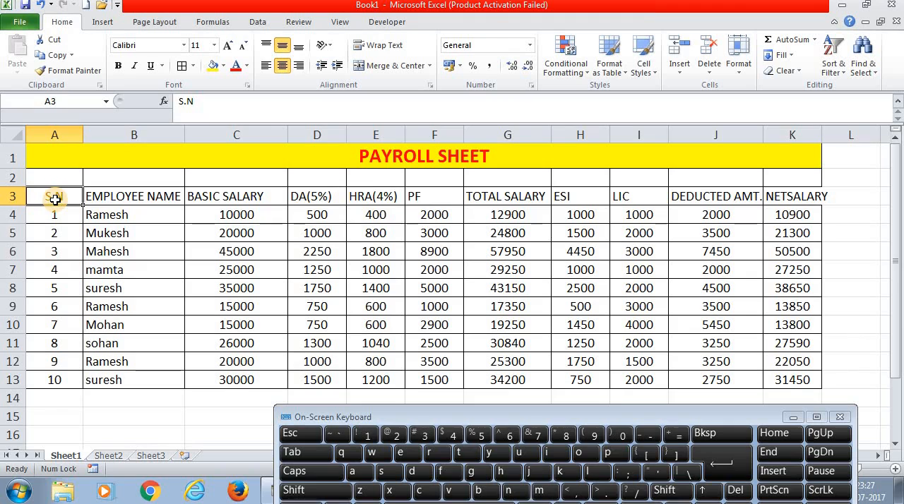
key(shift+Right)
key(shift+Right)
key(shift+Right)
key(shift+Right)
key(shift+Right)
key(shift+Right)
key(shift+Right)
key(shift+Right)
key(shift+Right)
key(shift+Right)
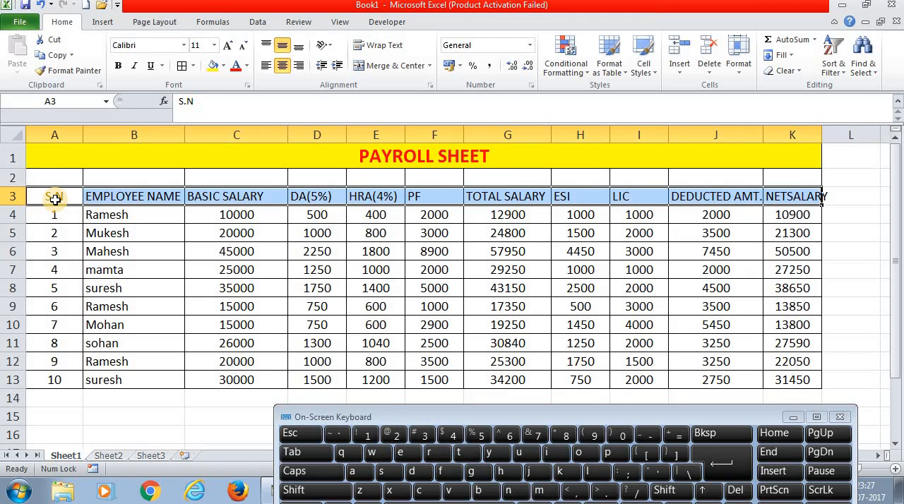
click(118, 66)
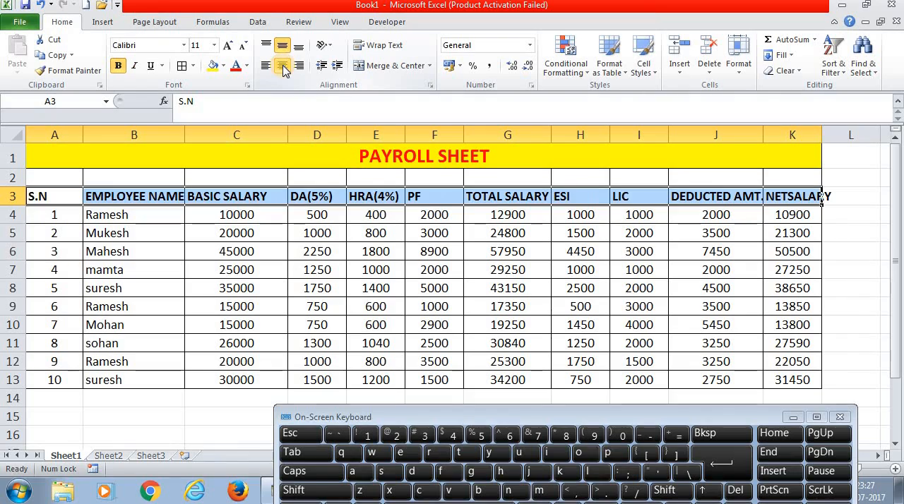
click(282, 68)
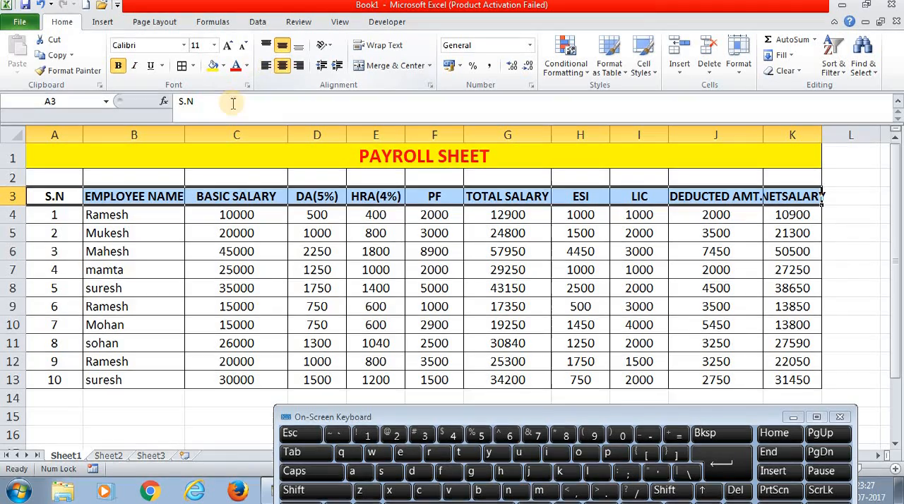
- Widen the NETSALARY and DEDUCTED AMT. columns so that their bold headings fit
click(254, 237)
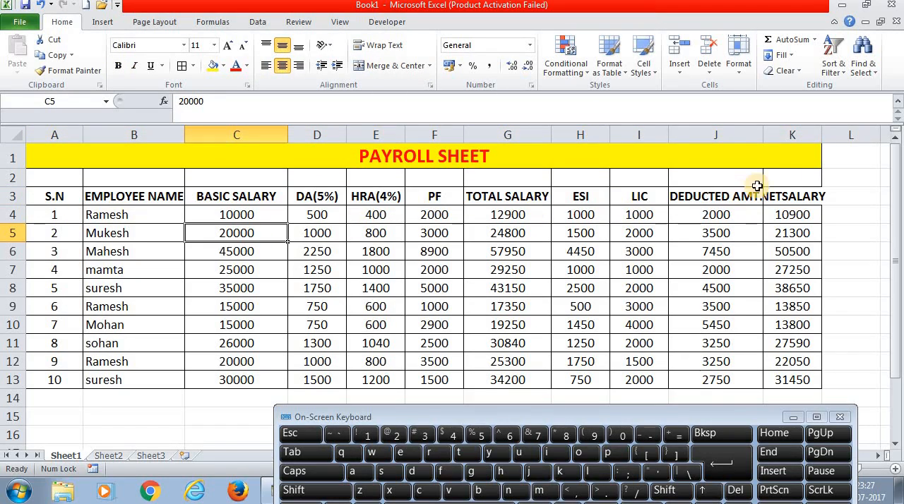
drag(823, 138, 837, 138)
drag(761, 136, 766, 136)
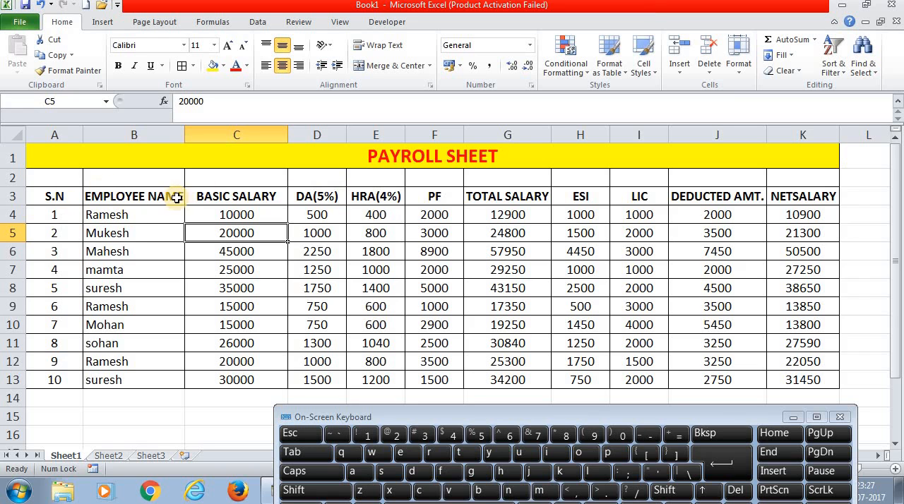
- Fill cells A2 to K13, covering the headings and all employee rows, with a light purple theme color
click(68, 182)
key(shift+Down)
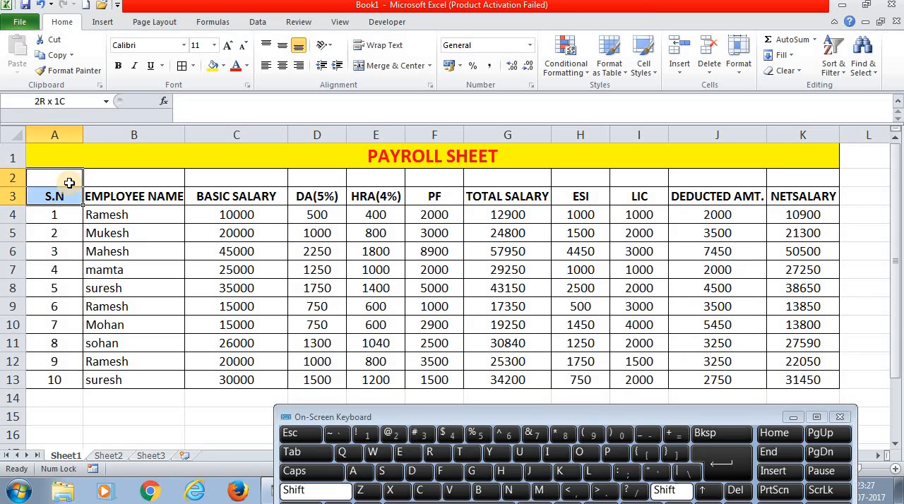
key(shift+Right)
key(shift+Right)
key(shift+Right)
key(shift+Right)
key(shift+Right)
key(shift+Right)
key(shift+Right)
key(shift+Right)
key(shift+Right)
key(shift+Right)
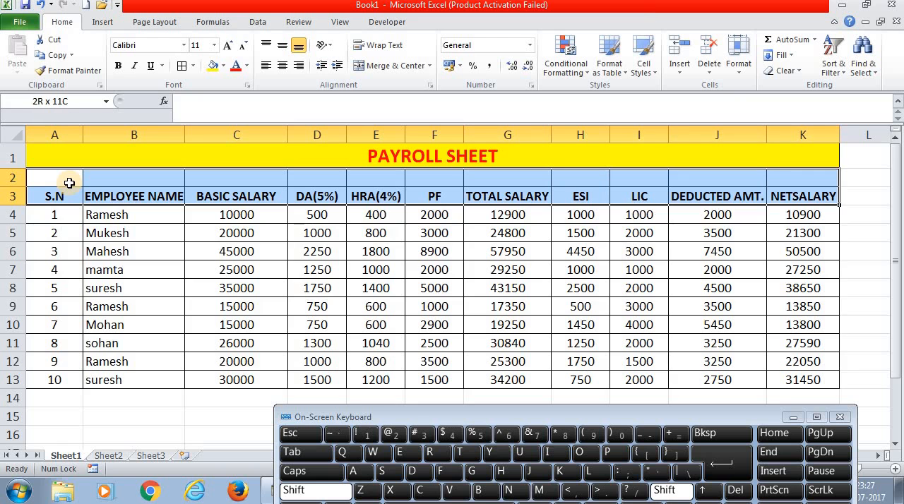
key(shift+Down)
key(shift+Down)
key(shift+Down)
key(shift+Down)
key(shift+Down)
key(shift+Down)
key(shift+Down)
key(shift+Down)
key(shift+Down)
key(shift+Down)
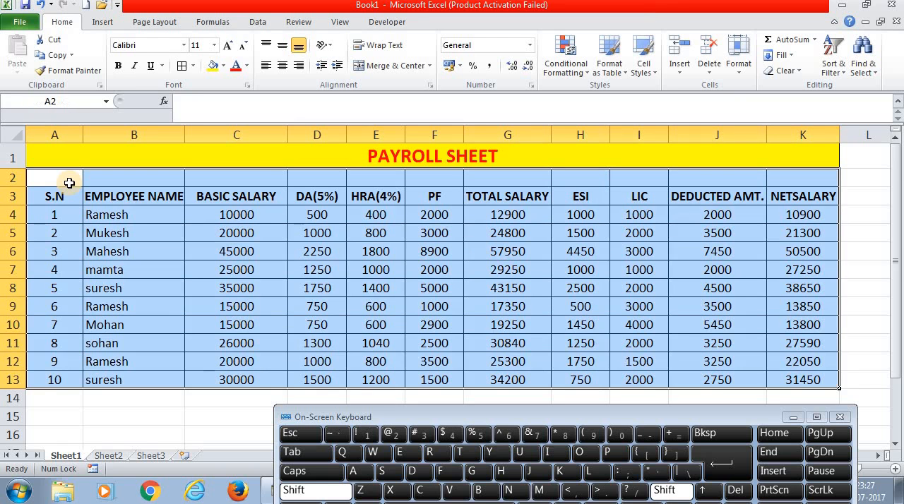
click(216, 67)
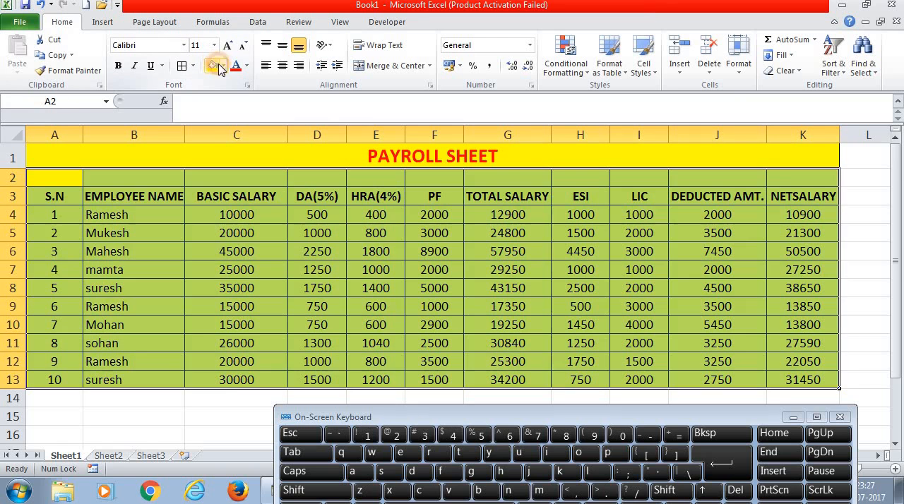
click(223, 66)
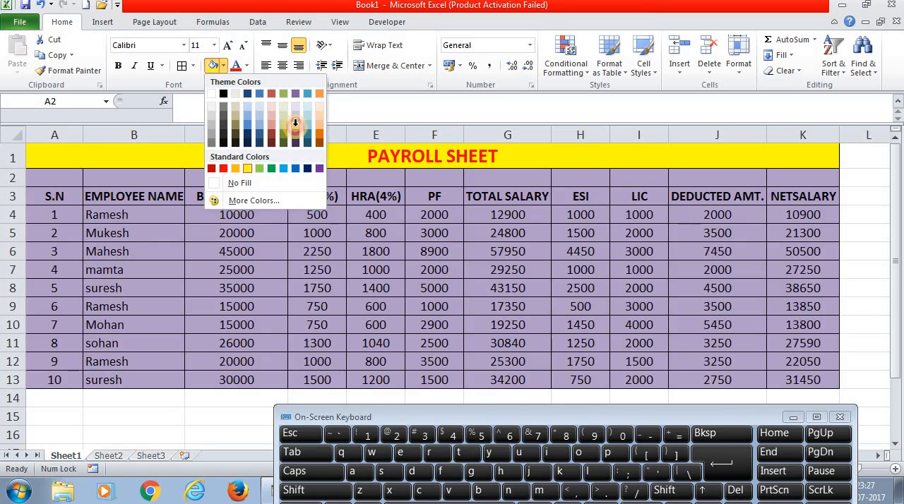
click(295, 124)
- Change the text color of the PAYROLL SHEET title to a dark tan
click(319, 156)
click(245, 67)
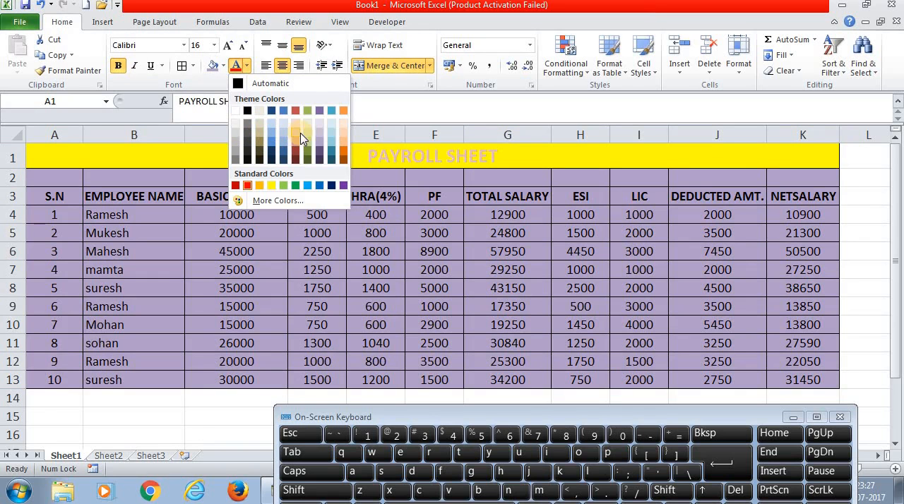
click(255, 134)
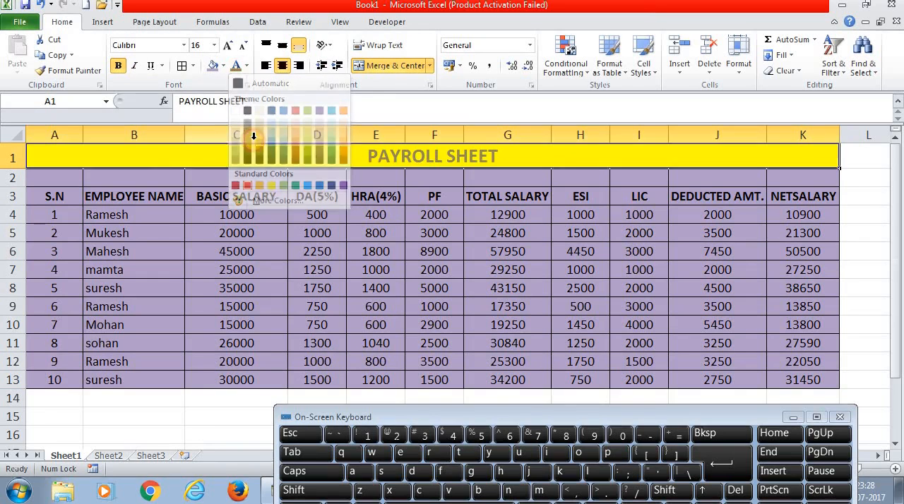
- Fill the PAYROLL SHEET title with Red, Accent 2, Lighter 60% and set its text to standard red
click(222, 66)
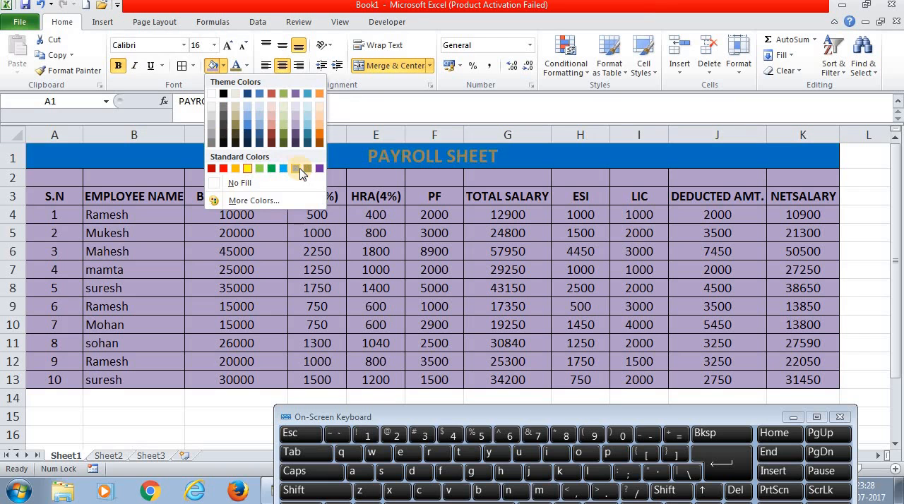
click(272, 119)
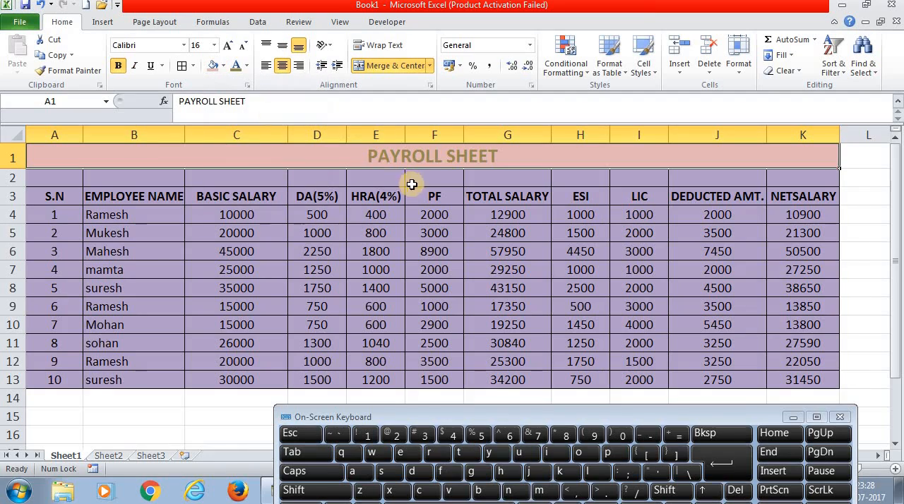
click(247, 66)
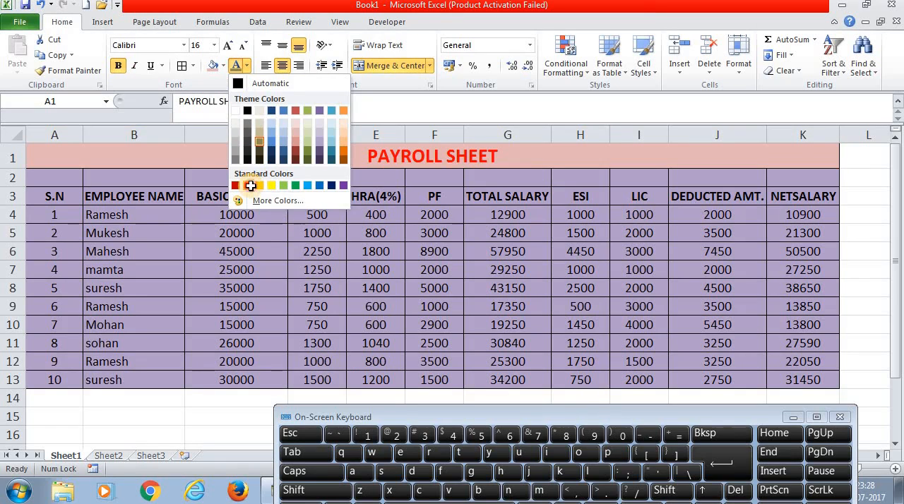
click(248, 186)
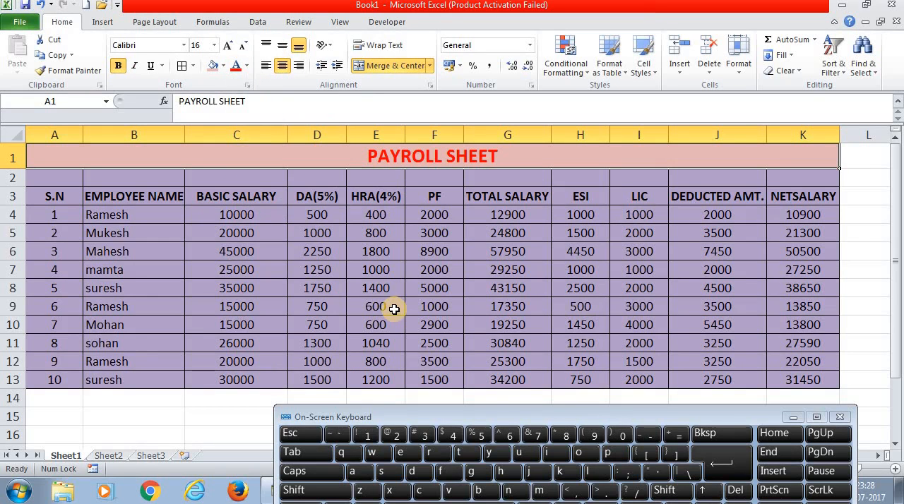